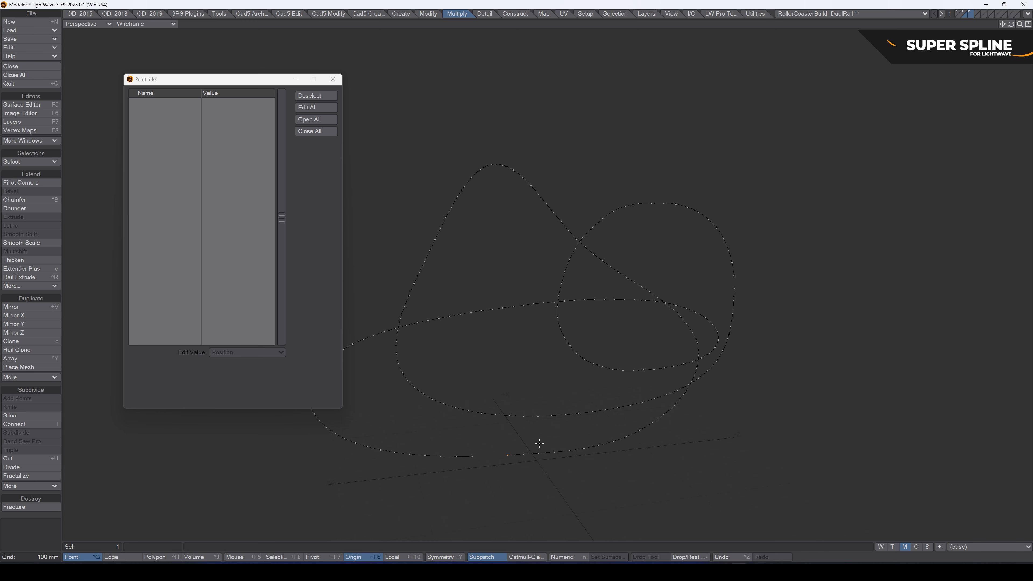
- Select all the loose track points and build a single open curve through them in order, with that curve selected as a polygon
right_click_drag(524, 445, 533, 450)
key("0")
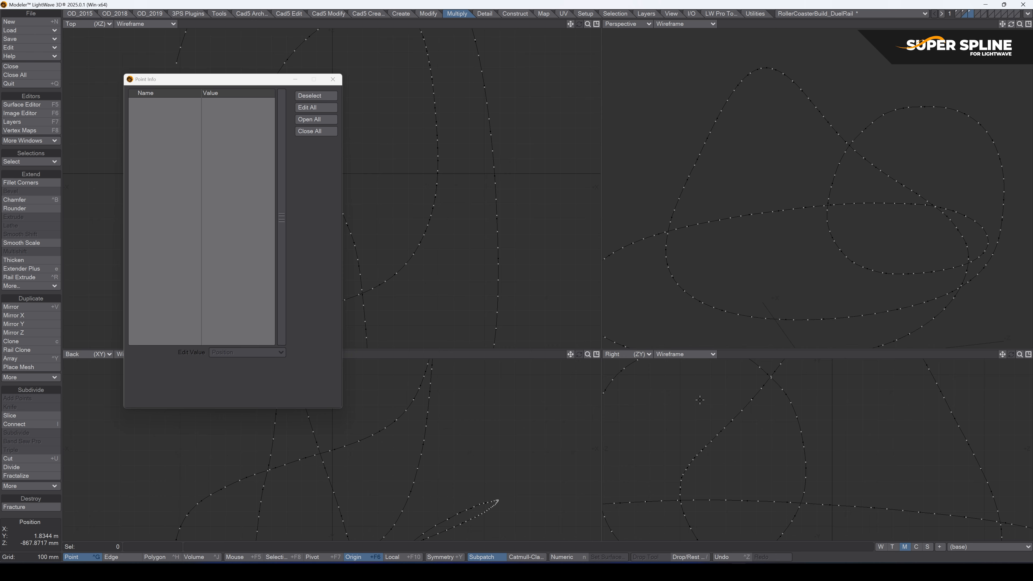
mouse_move(689, 402)
right_mouse_down()
mouse_move(641, 539)
mouse_move(1029, 518)
mouse_move(769, 362)
mouse_move(636, 430)
right_mouse_up()
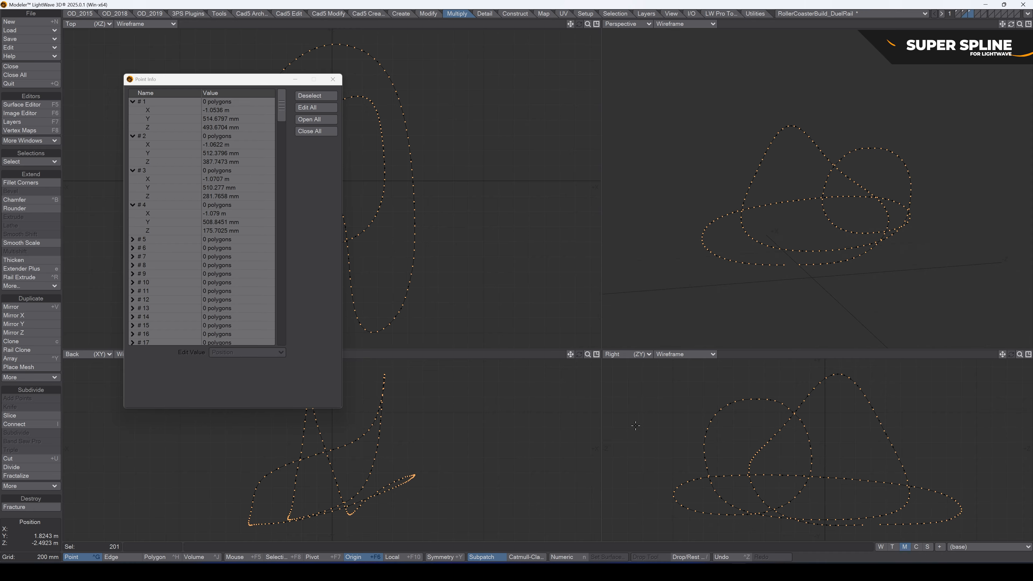
key("ctrl+h")
left_click(813, 264)
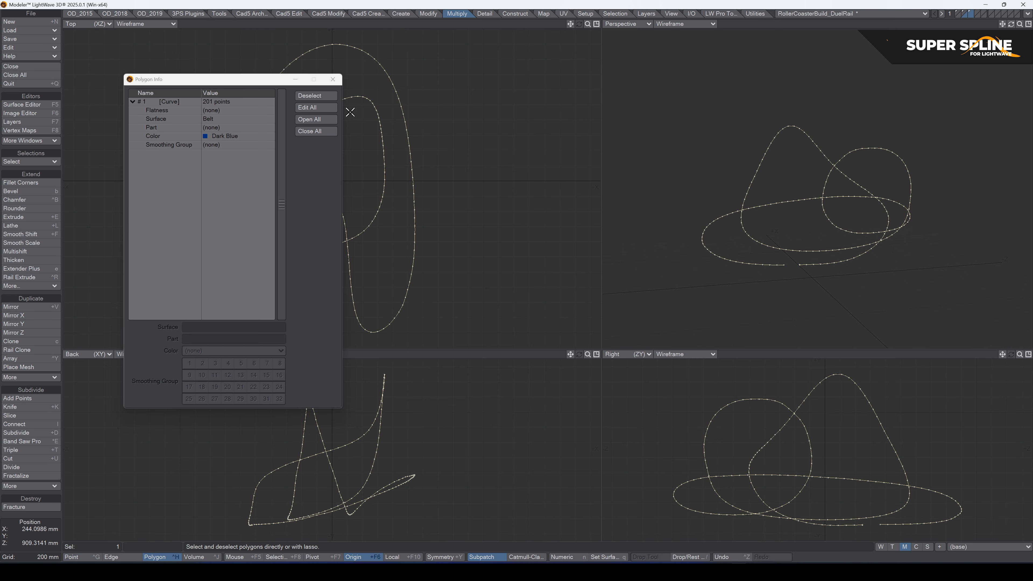
- Examine the new curve's polygon, edge and point information, including the numbered order of all its points
left_click(313, 108)
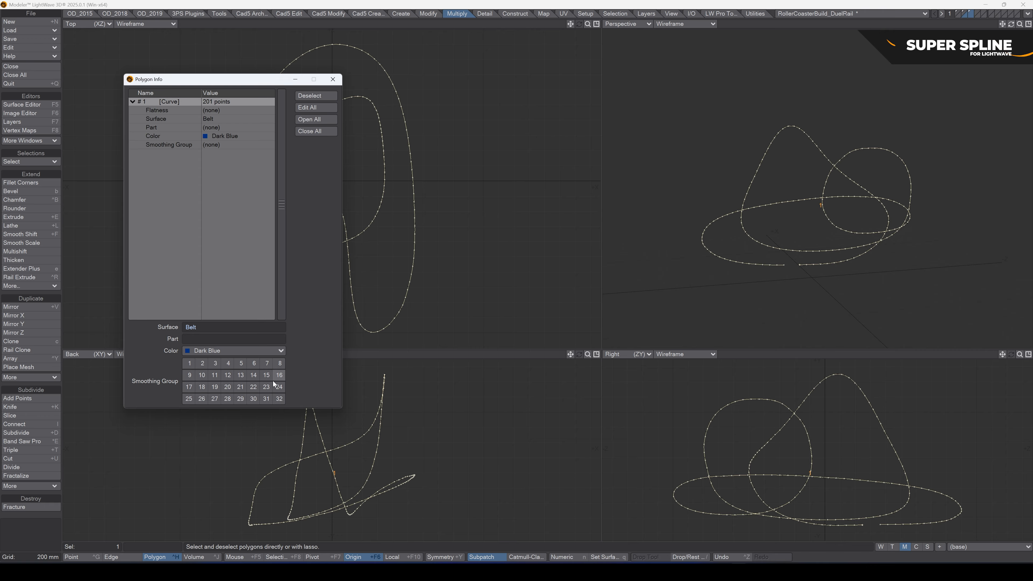
left_click(113, 557)
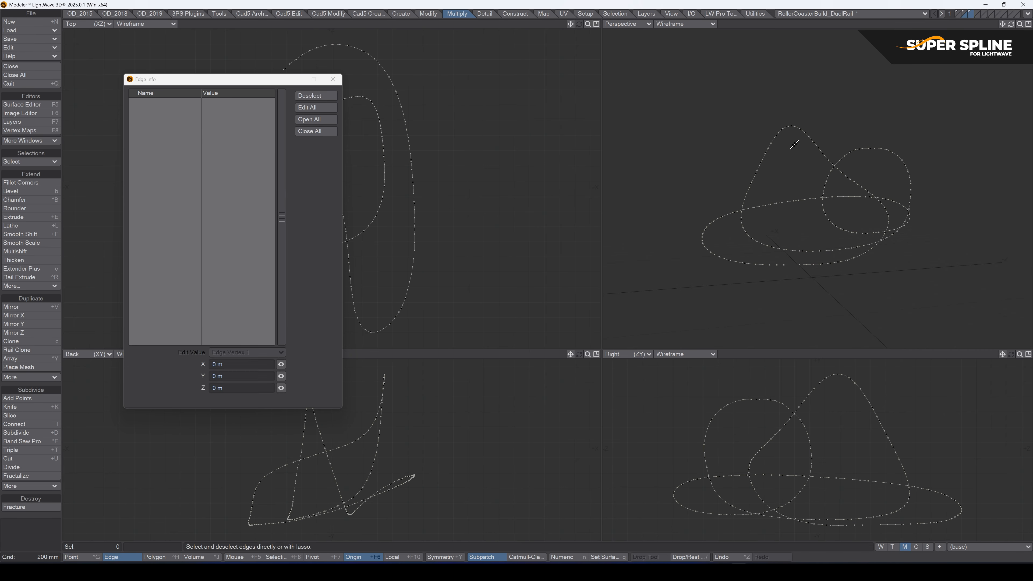
key("space")
key("space")
mouse_move(714, 153)
right_mouse_down()
mouse_move(1028, 241)
mouse_move(712, 98)
right_mouse_up()
left_click(312, 107)
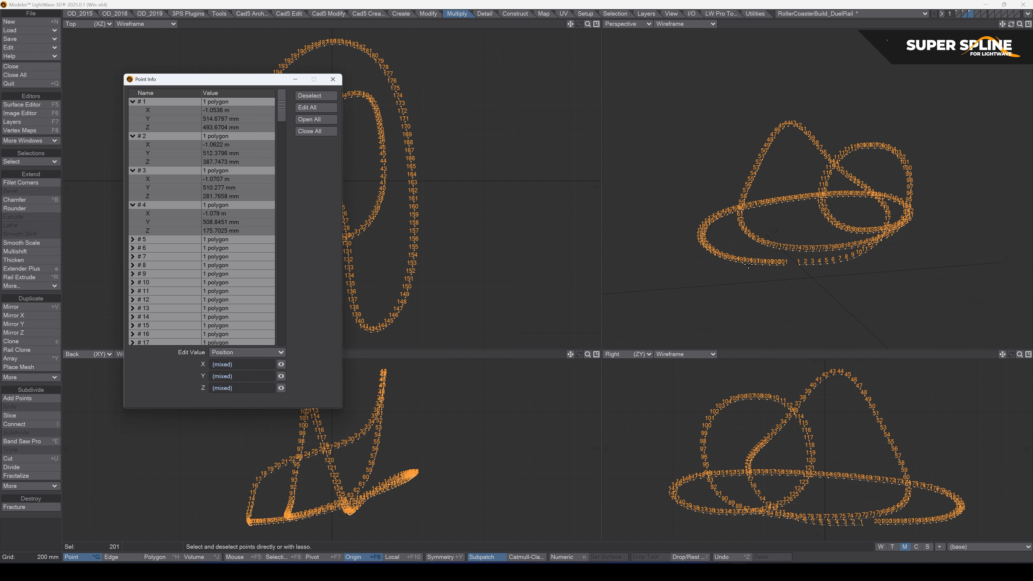
left_click(481, 194)
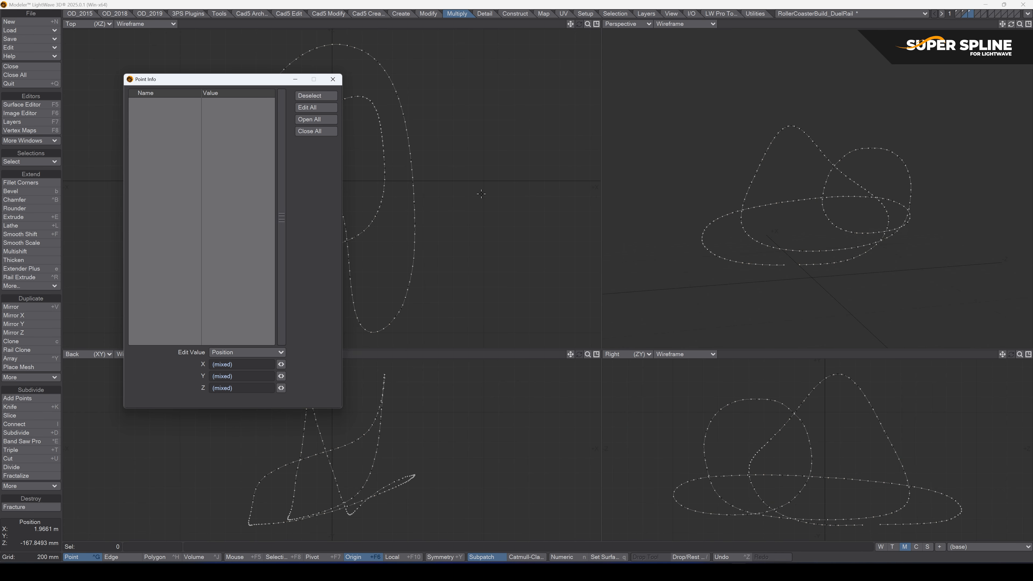
- Move the new curve from layer 3 to layer 2 and show layer 1 in the background
left_click(970, 15)
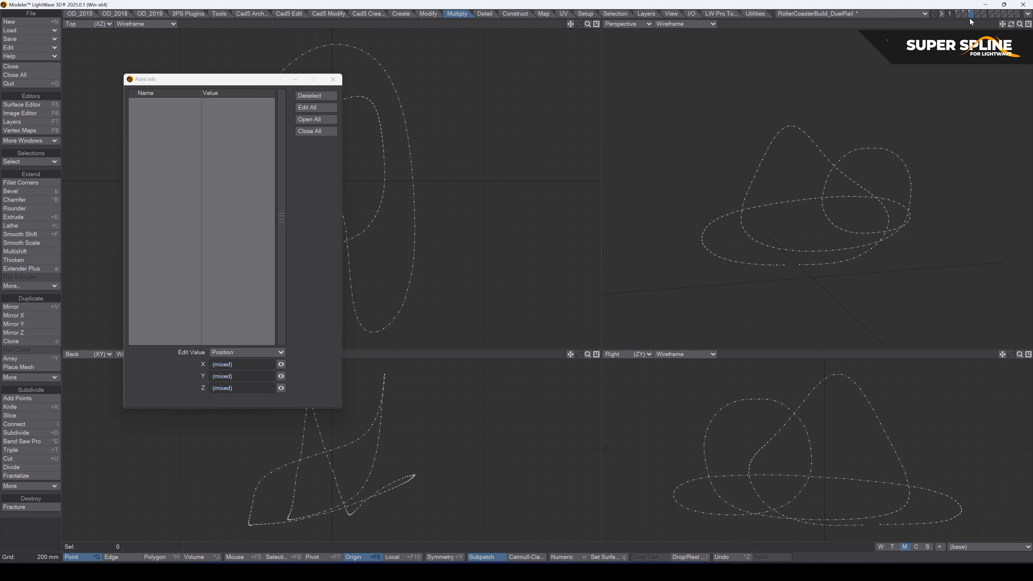
left_click(970, 15)
left_click(970, 16)
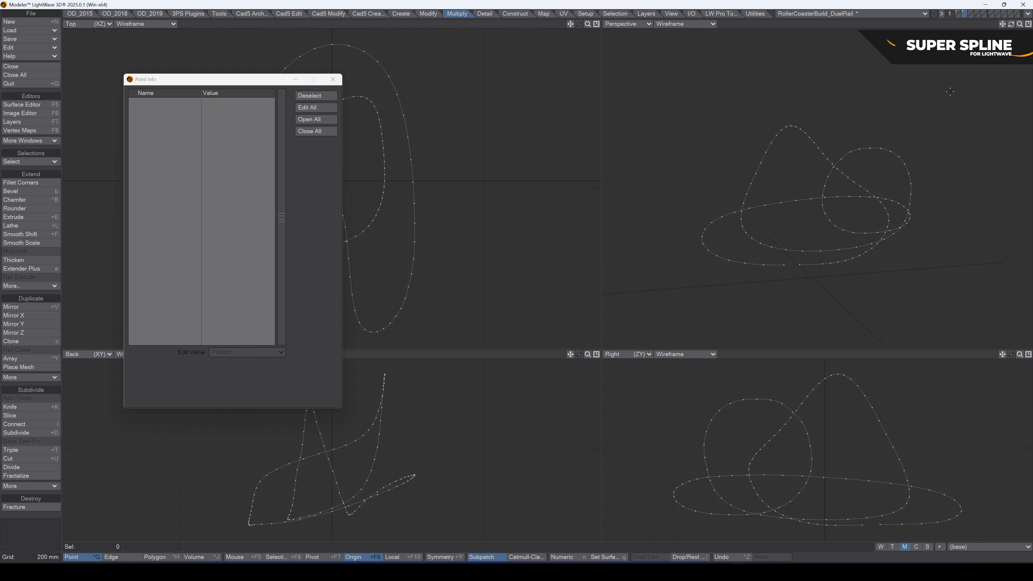
key("ctrl+v")
left_click(959, 17)
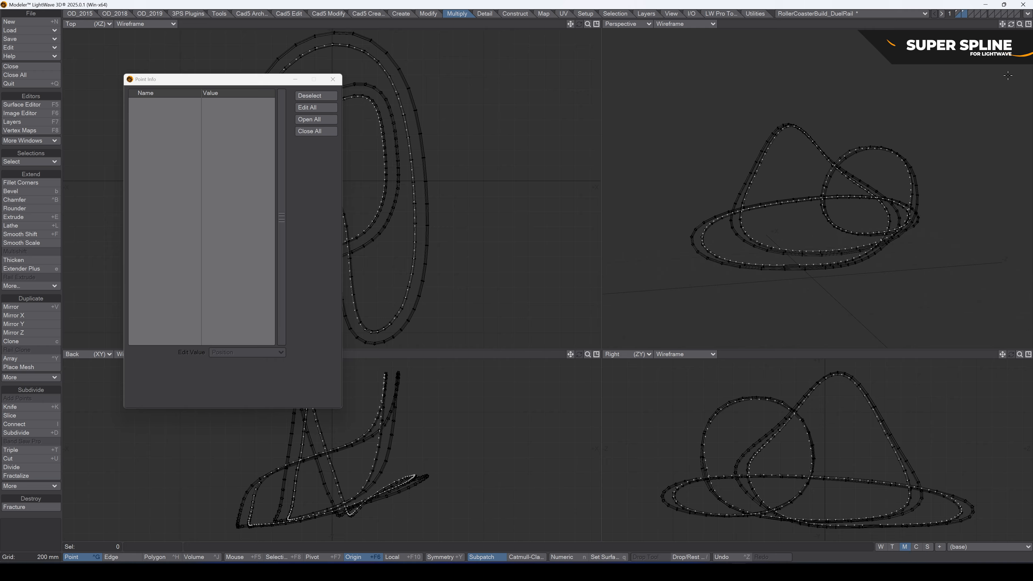
- Open the layer list and examine the Left_Track, Right_Track and Mesh layers, with Mesh shown behind Left_Track
left_click_drag(1011, 23, 939, 27)
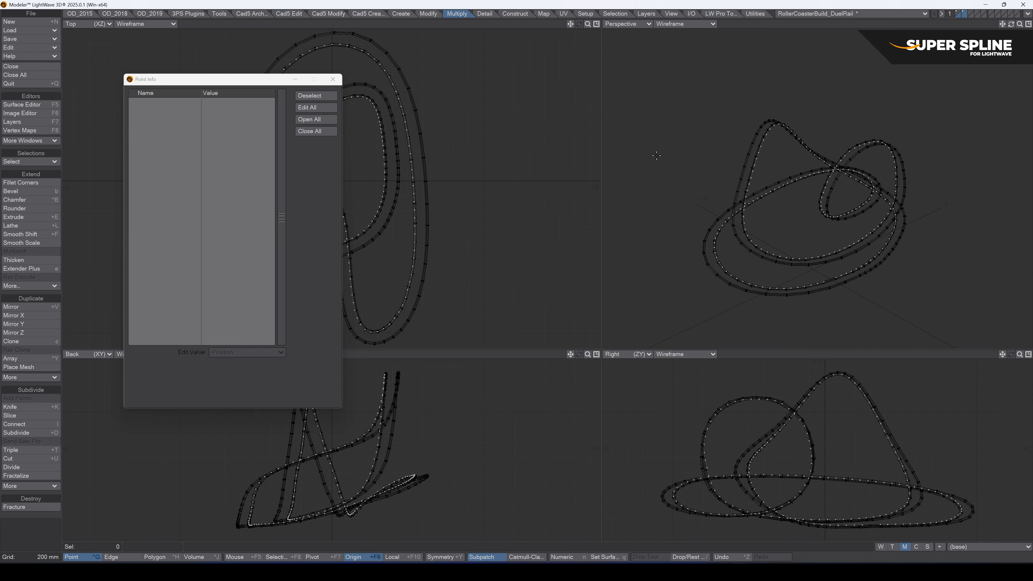
key("F7")
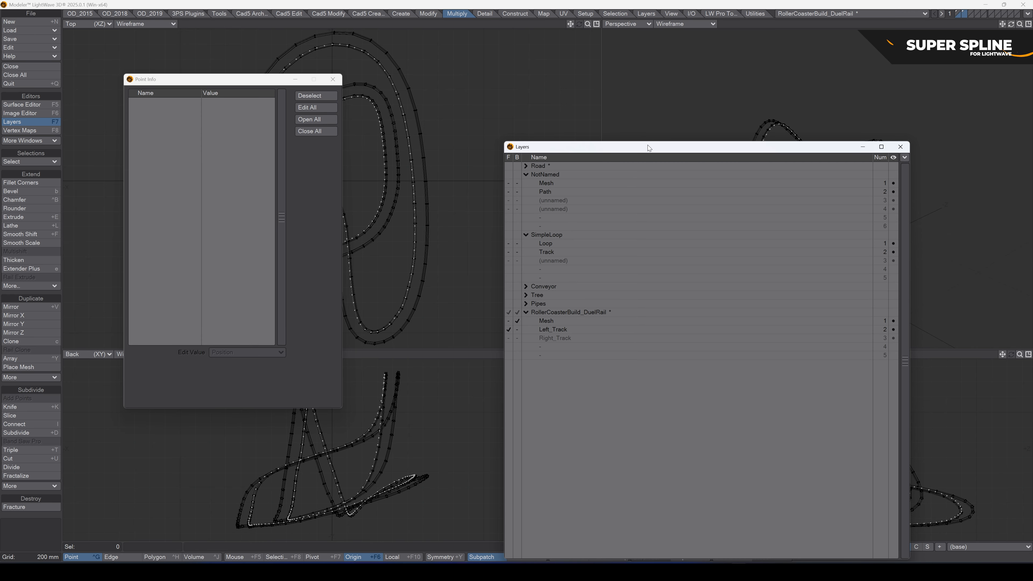
left_click_drag(646, 145, 398, 84)
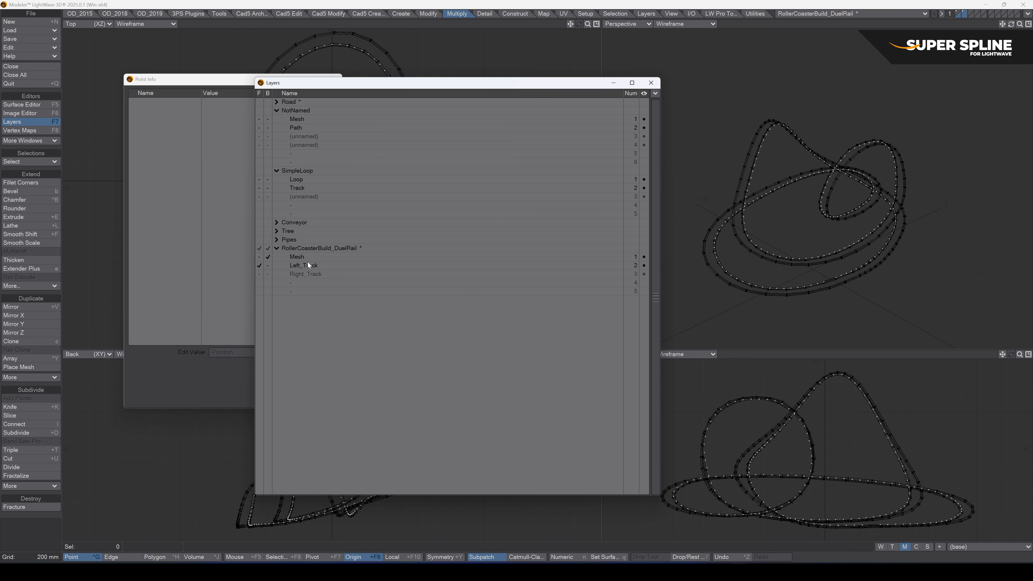
left_click(302, 267)
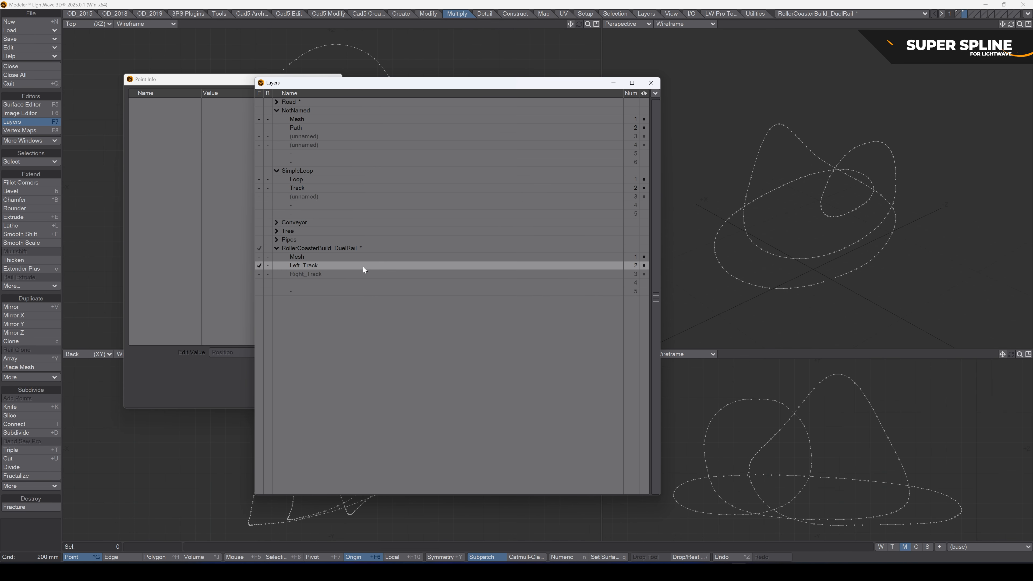
left_click(304, 275)
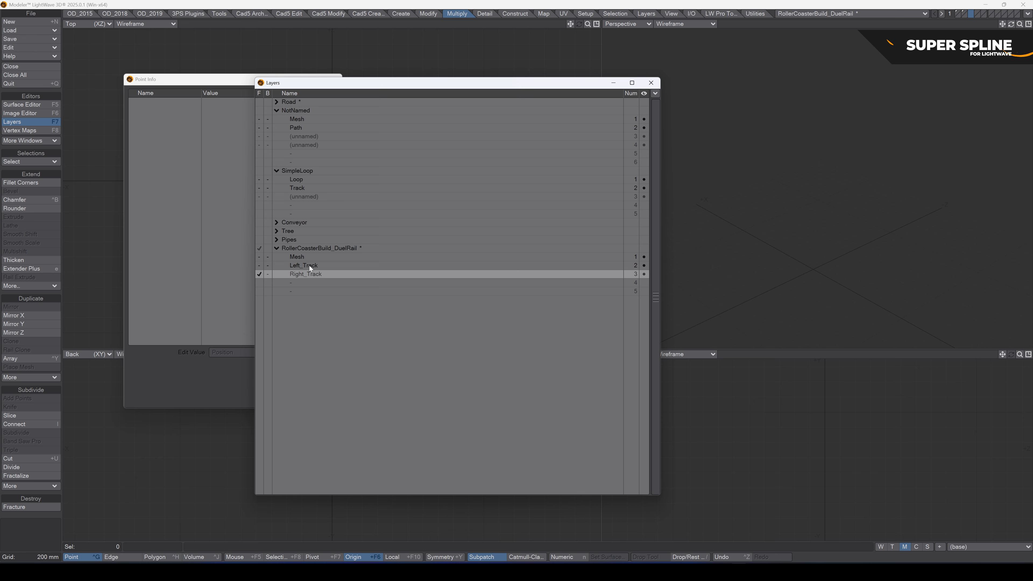
left_click(309, 265)
left_click(313, 257)
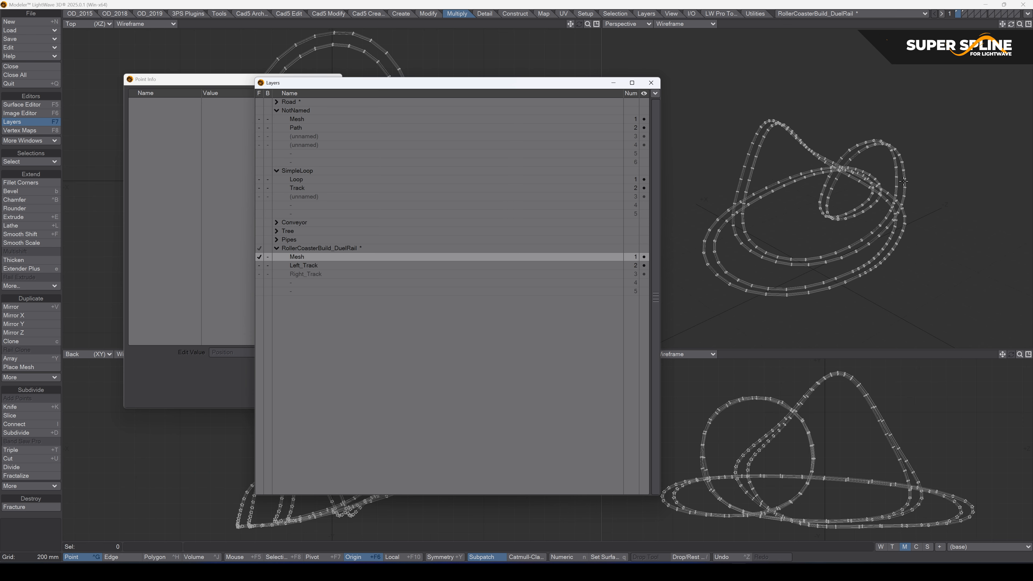
left_click(965, 14)
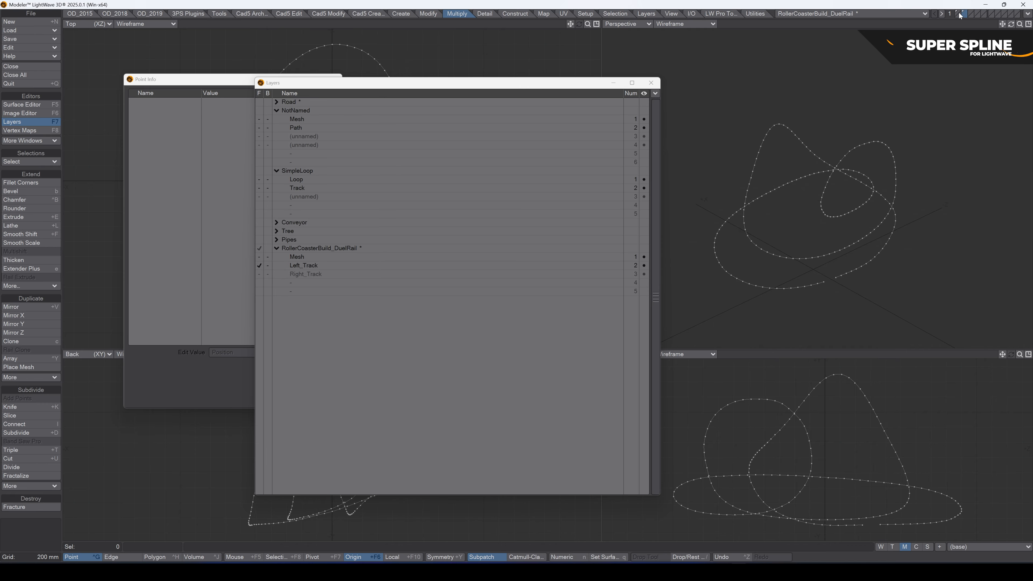
left_click(960, 15)
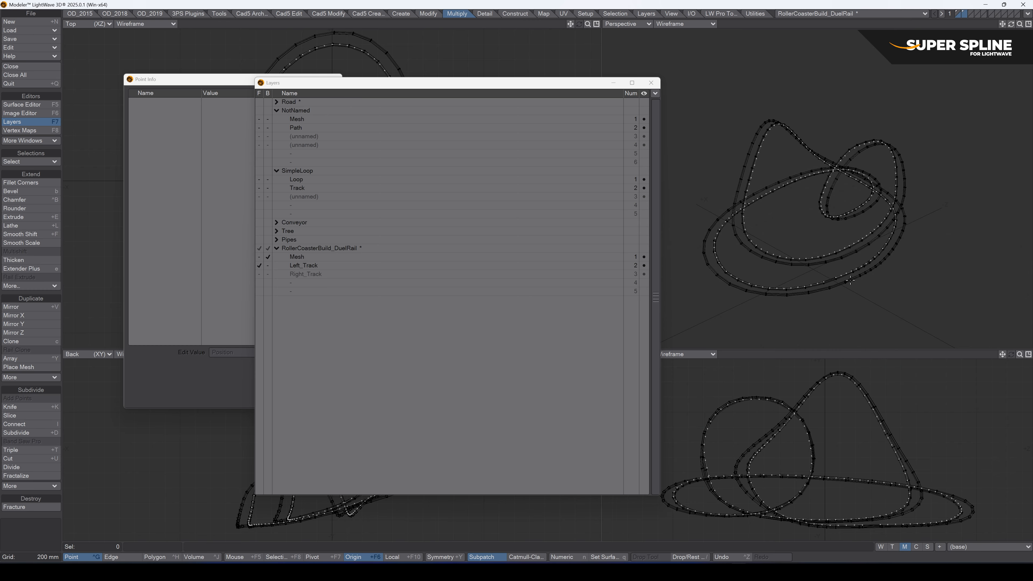
- Bring the Mesh layer alone to the foreground and display the perspective view as Textured Wire
left_click(958, 12)
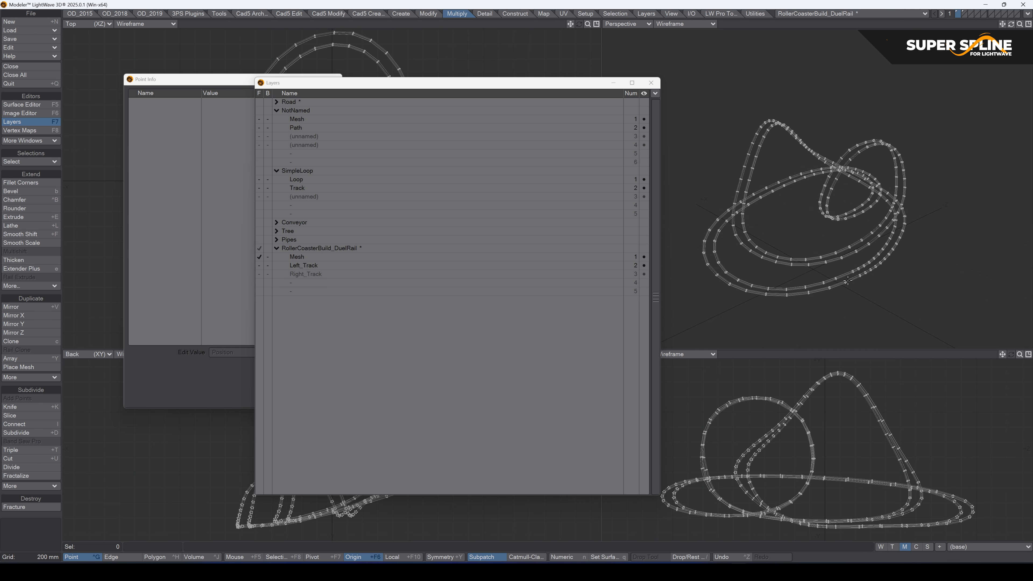
left_click(683, 29)
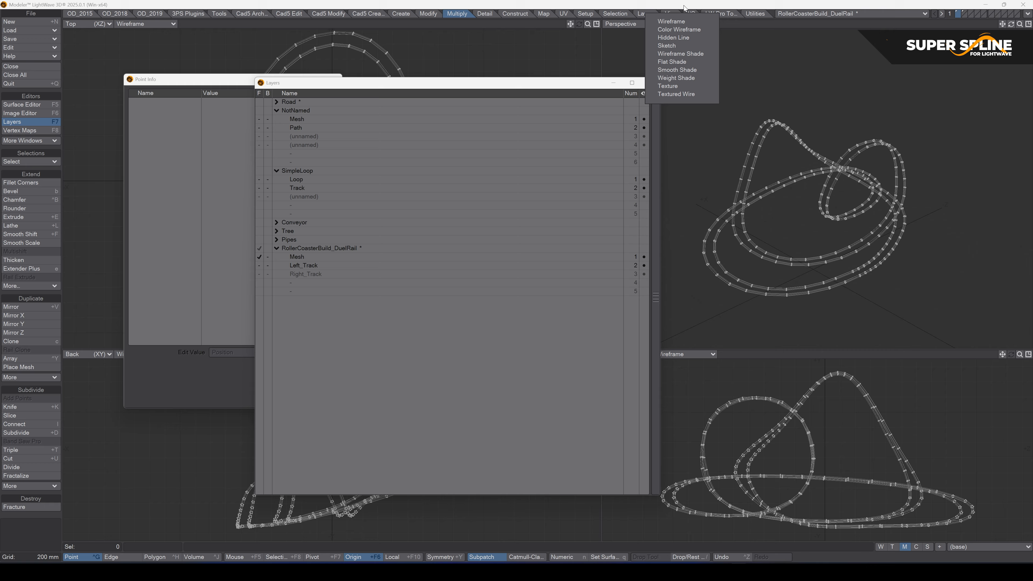
left_click(691, 95)
- Select the entire curve running along the outer rail on the Mesh layer and copy it to the Right_Track layer
left_click(845, 280)
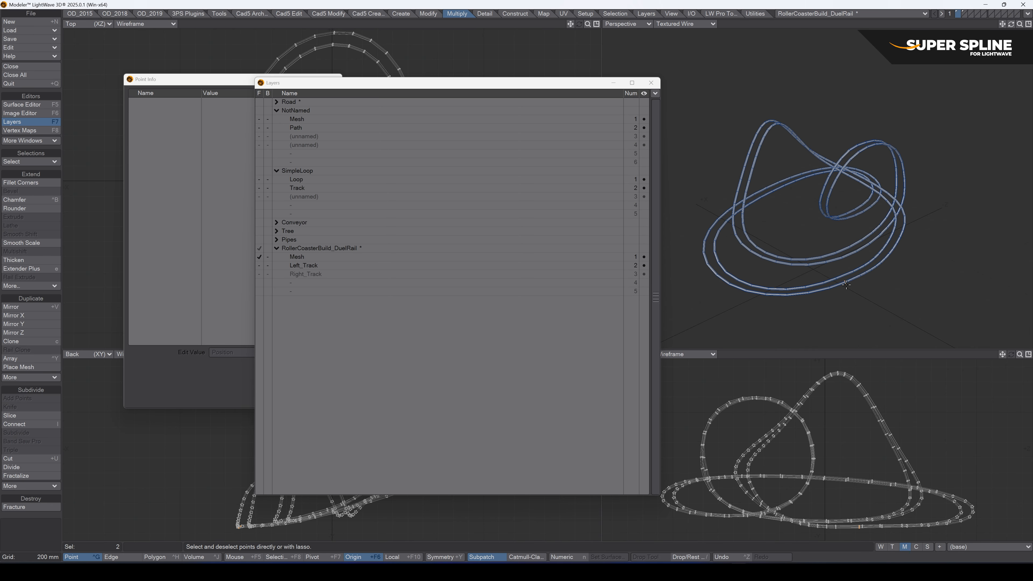
key("shift+a")
left_click_drag(1021, 26, 1001, 28)
key("/")
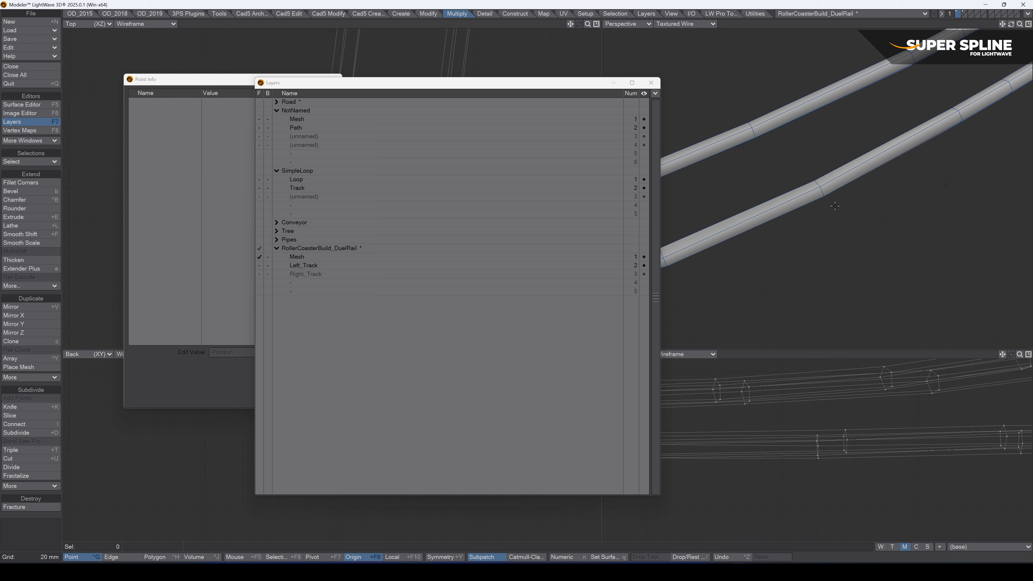
left_click(819, 186)
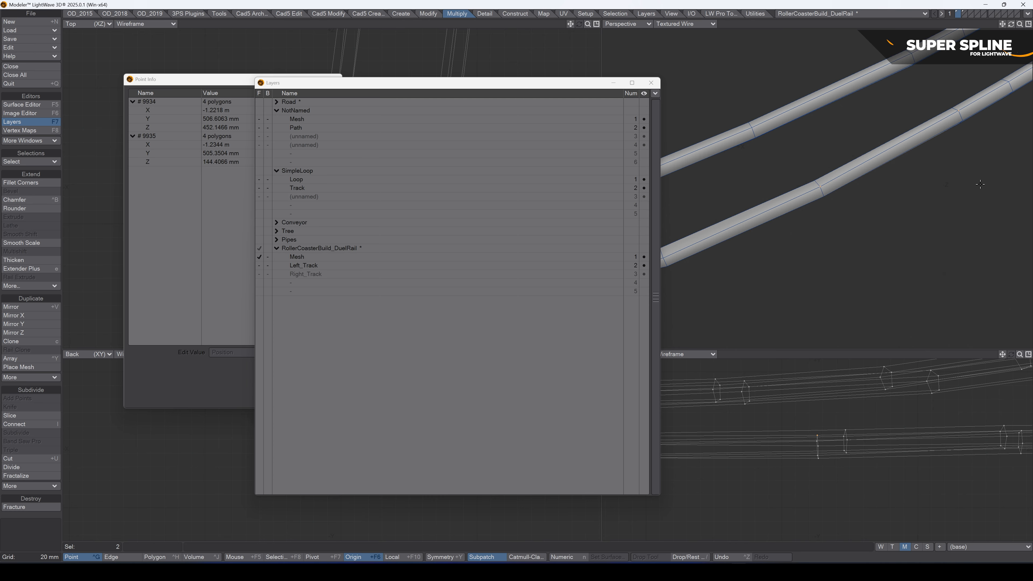
key("]")
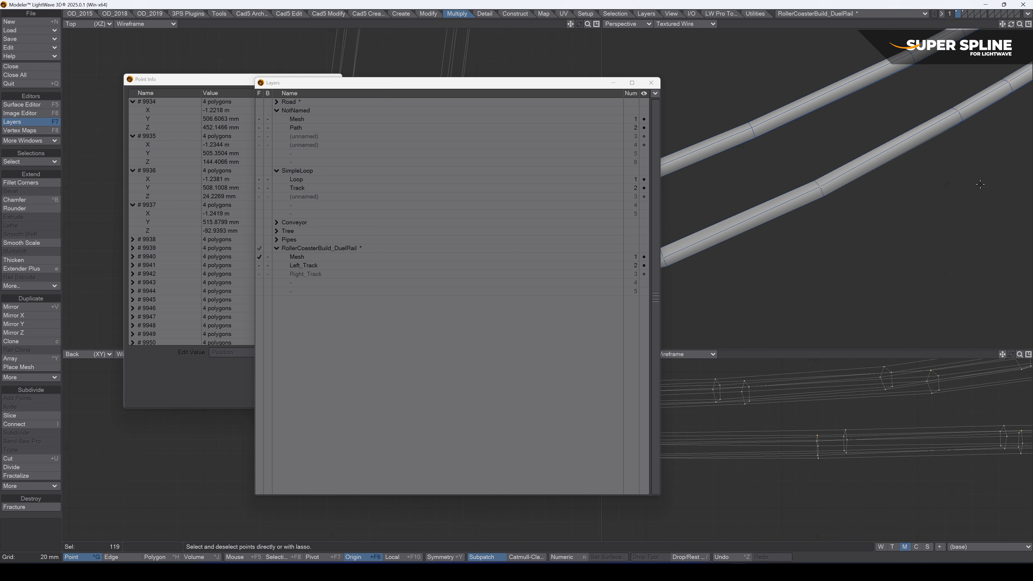
key("ctrl+h")
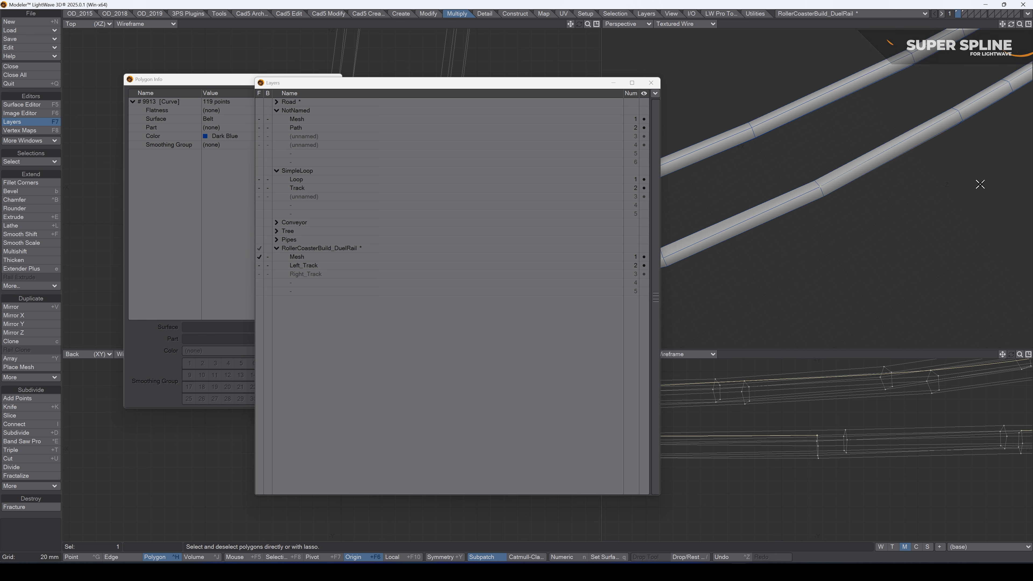
key("/")
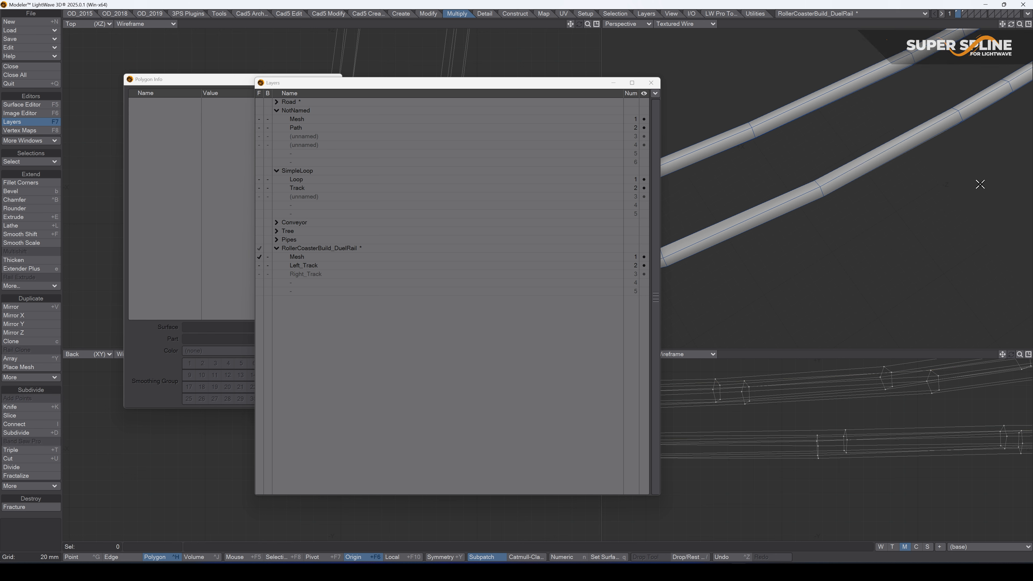
left_click(971, 14)
key("ctrl+v")
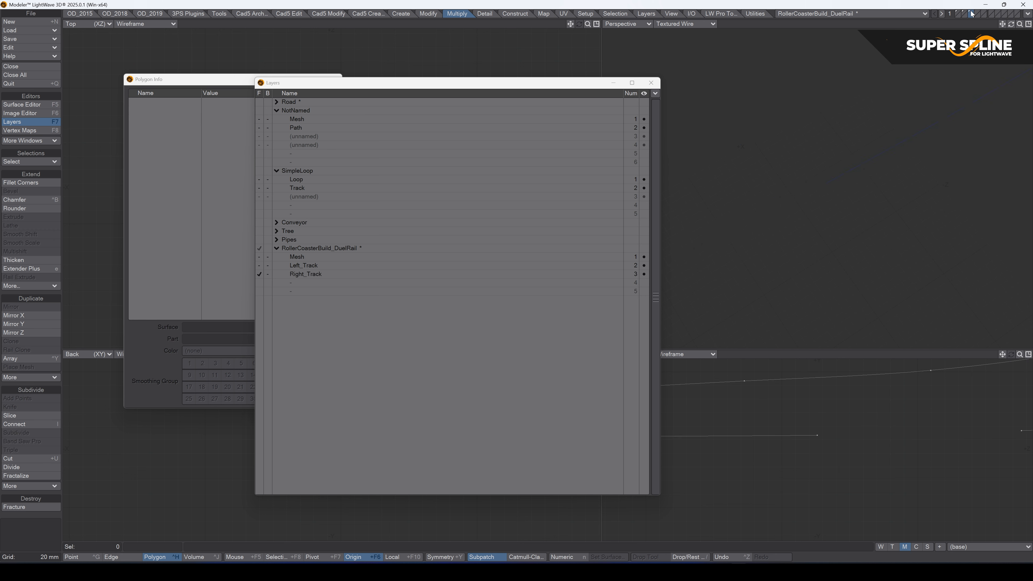
key("a")
- Set the perspective view to Wireframe and show Left_Track as the background of Right_Track
left_click(685, 23)
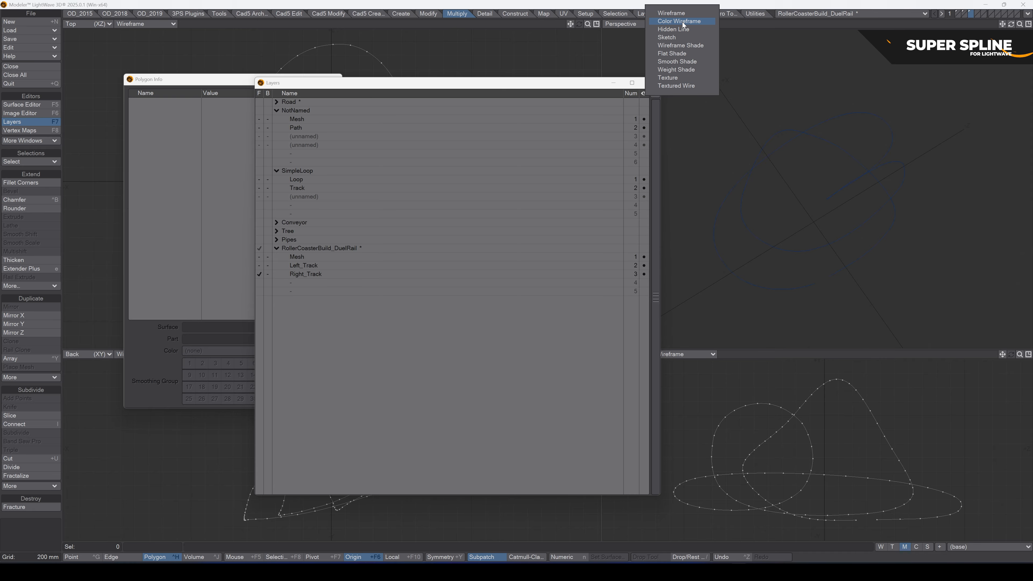
left_click(684, 14)
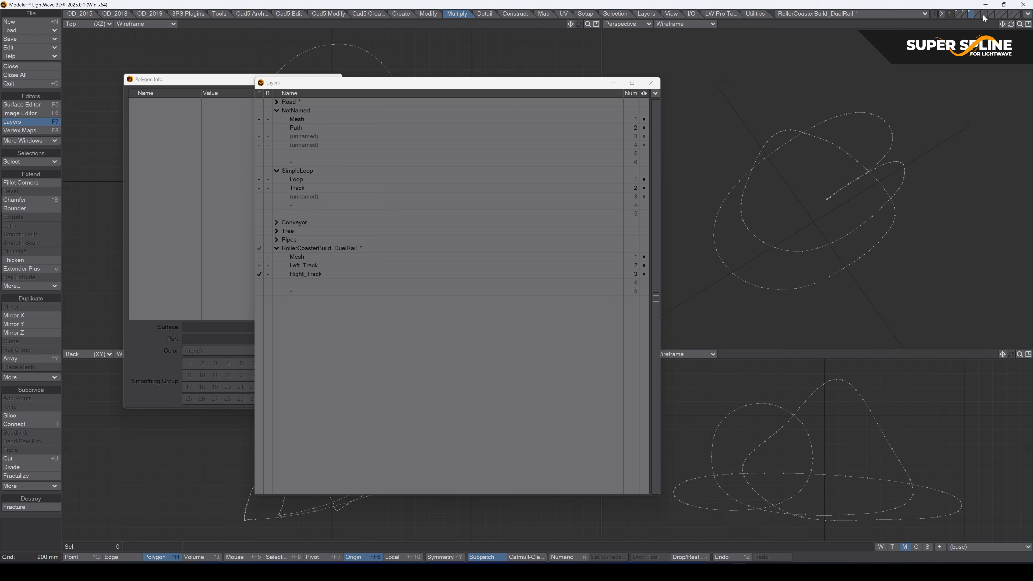
left_click(967, 19)
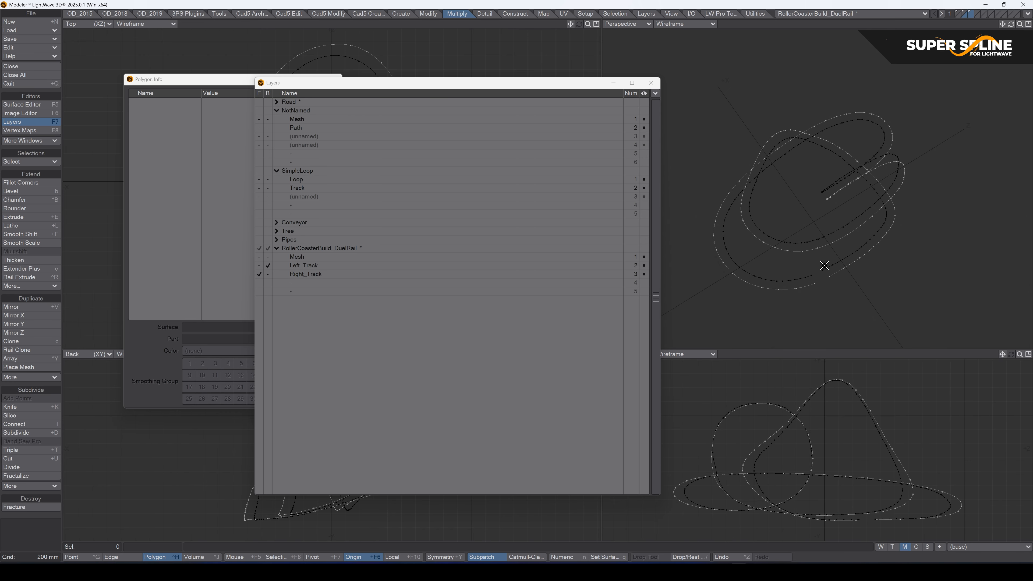
- On the empty layer 4, with Right_Track in the background, create one point at about X 1.68 m, Y 1.51 m, Z 58 mm
left_click(978, 13)
left_click(651, 82)
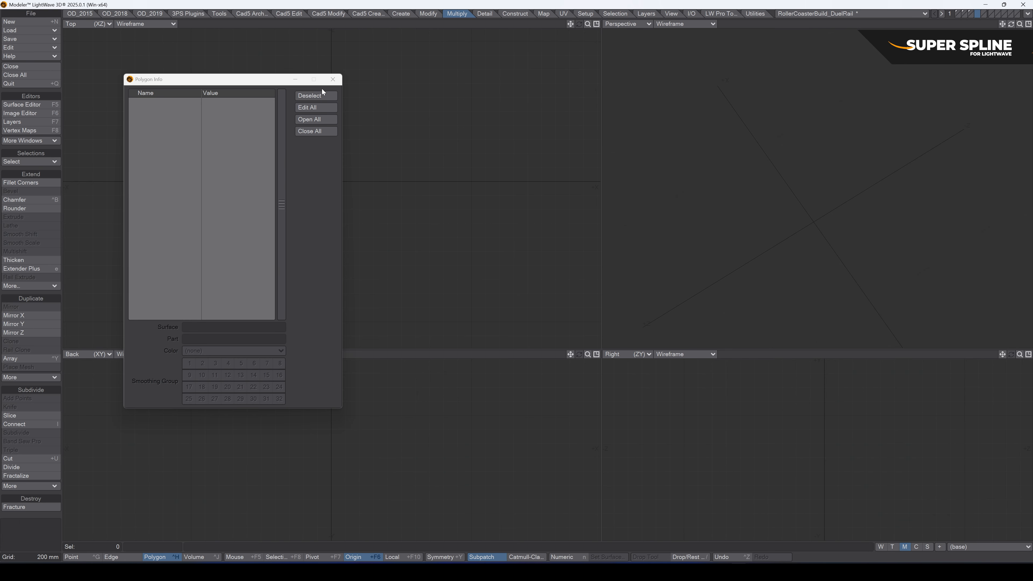
left_click(971, 15, "shift")
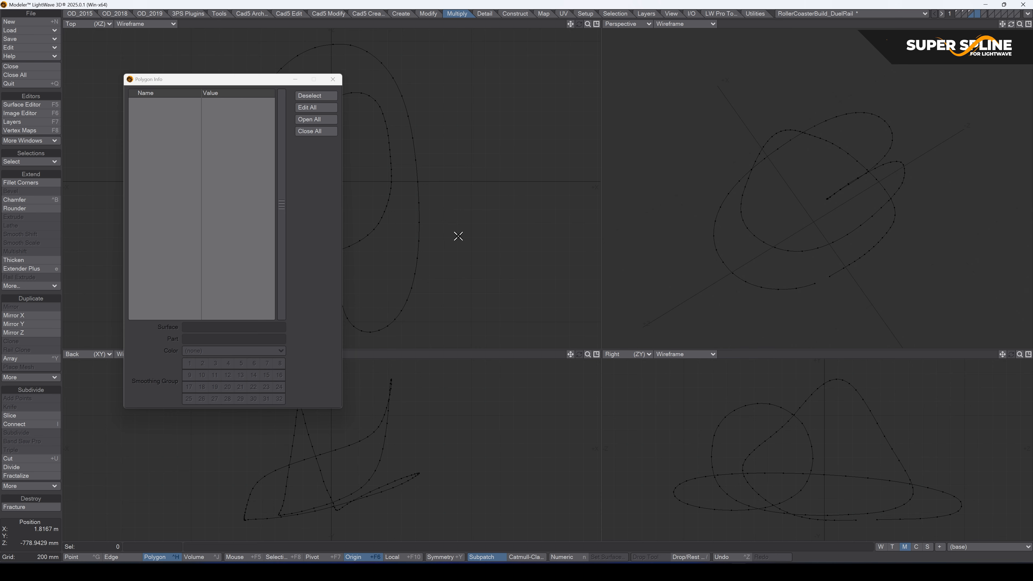
key("plus")
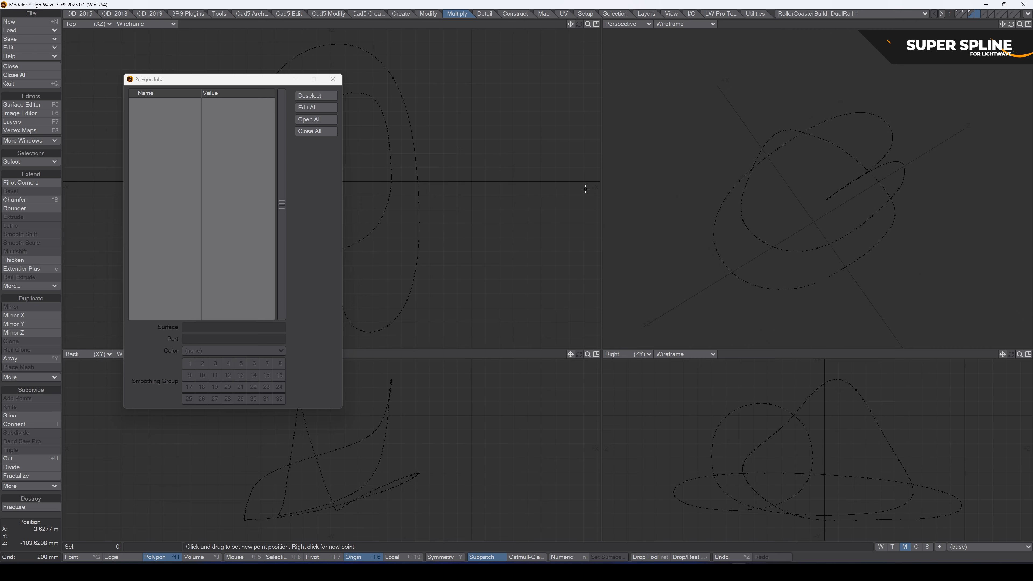
left_click(447, 175)
key("Return")
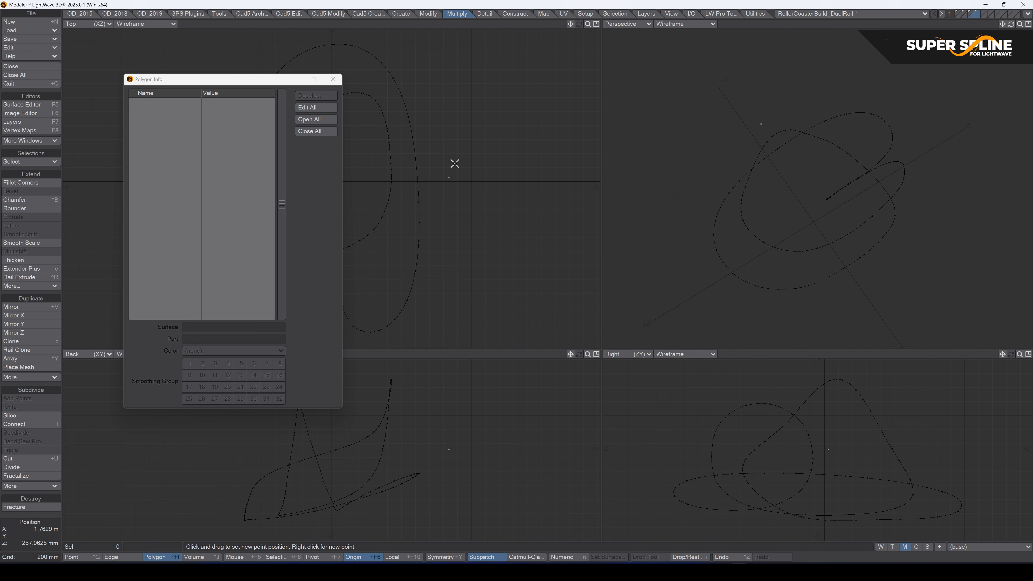
key("ctrl+g")
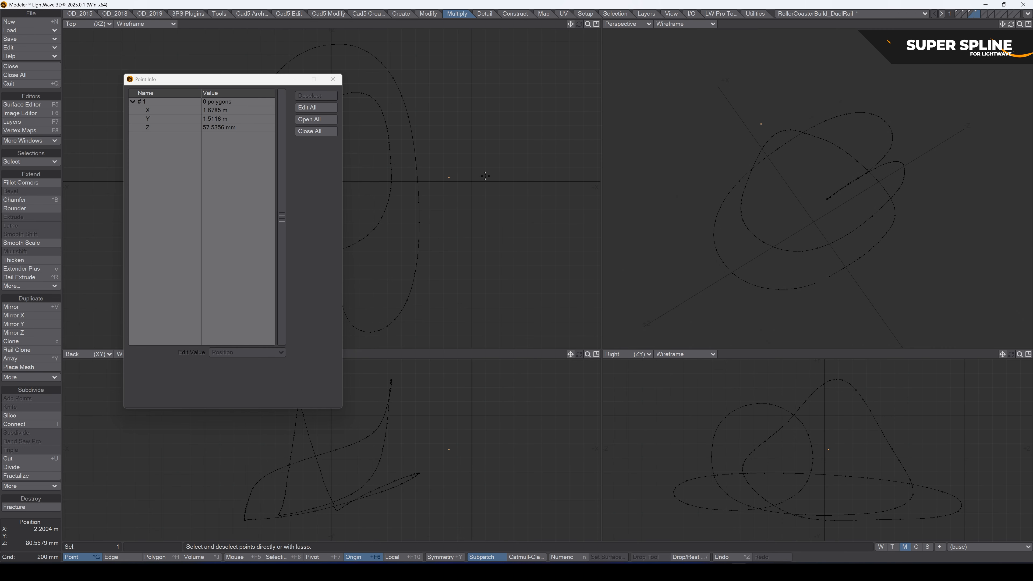
- Centre the point at the origin and Rail Clone it along the background curve with Uniform Lengths, 200 segments, Oriented and Align to Start
key("F2")
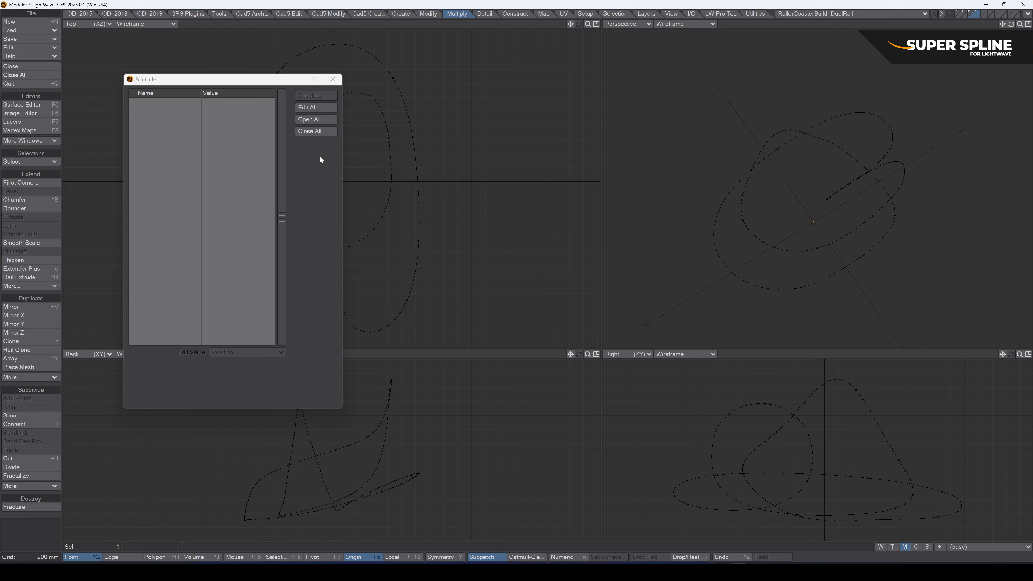
left_click_drag(240, 77, 378, 130)
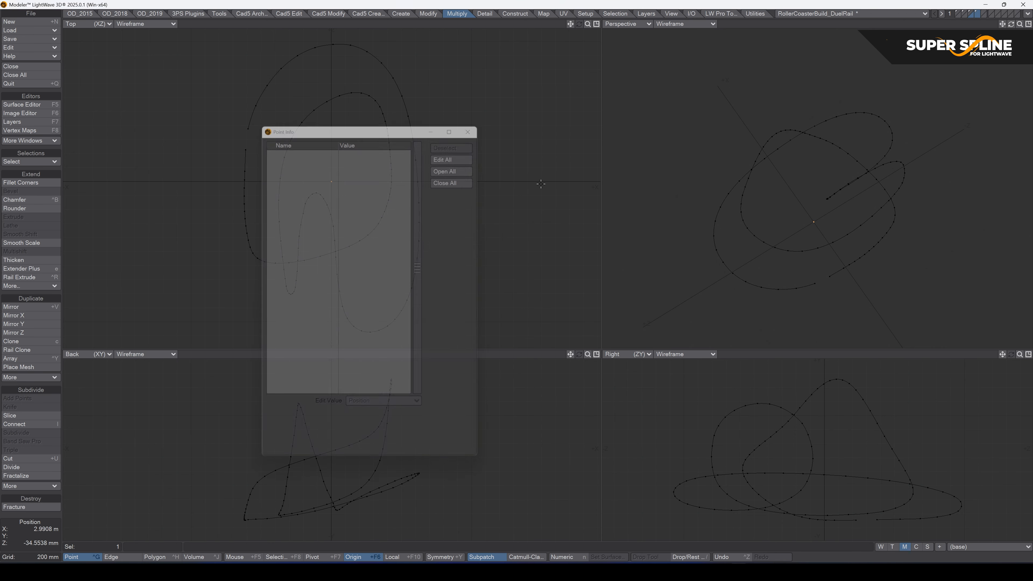
left_click(16, 349)
mouse_move(804, 125)
left_mouse_down()
mouse_move(468, 194)
mouse_move(504, 199)
left_mouse_up()
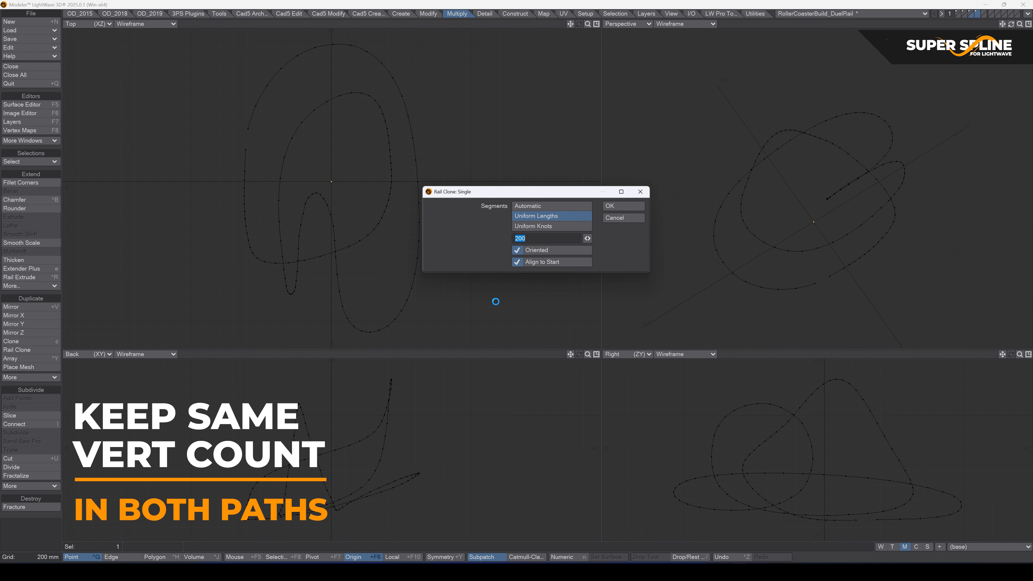
left_click(625, 206)
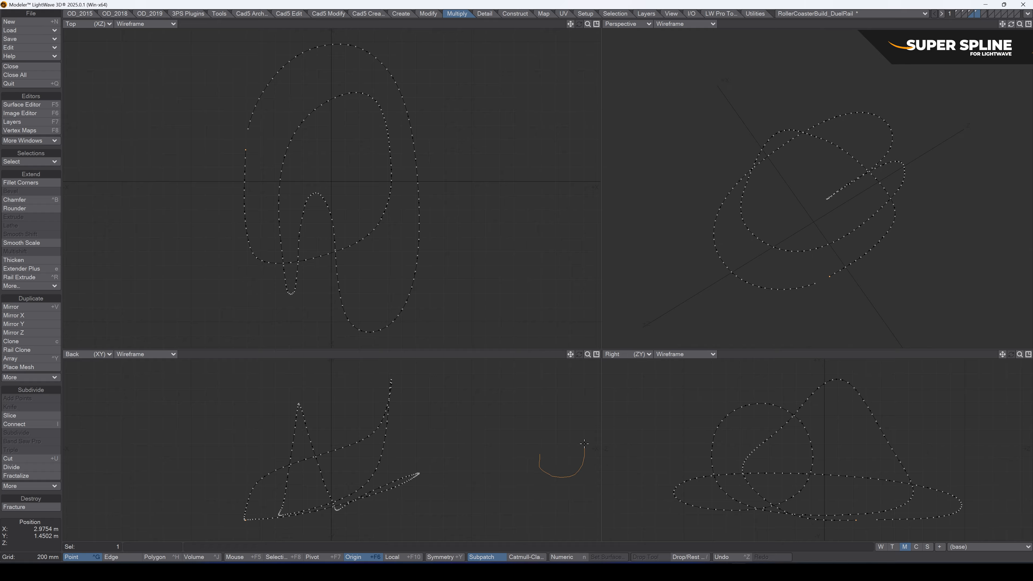
- Select all the cloned points on layer 4 and make one open curve through them
right_click_drag(392, 263, 396, 375)
mouse_move(659, 428)
right_mouse_down()
mouse_move(642, 520)
mouse_move(448, 454)
right_mouse_up()
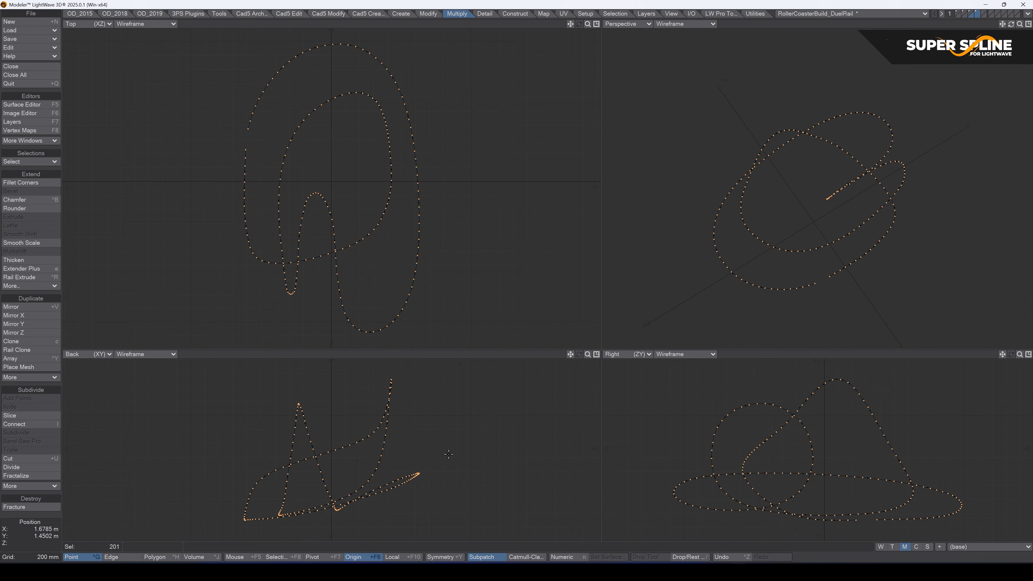
left_click(455, 442)
key("ctrl+h")
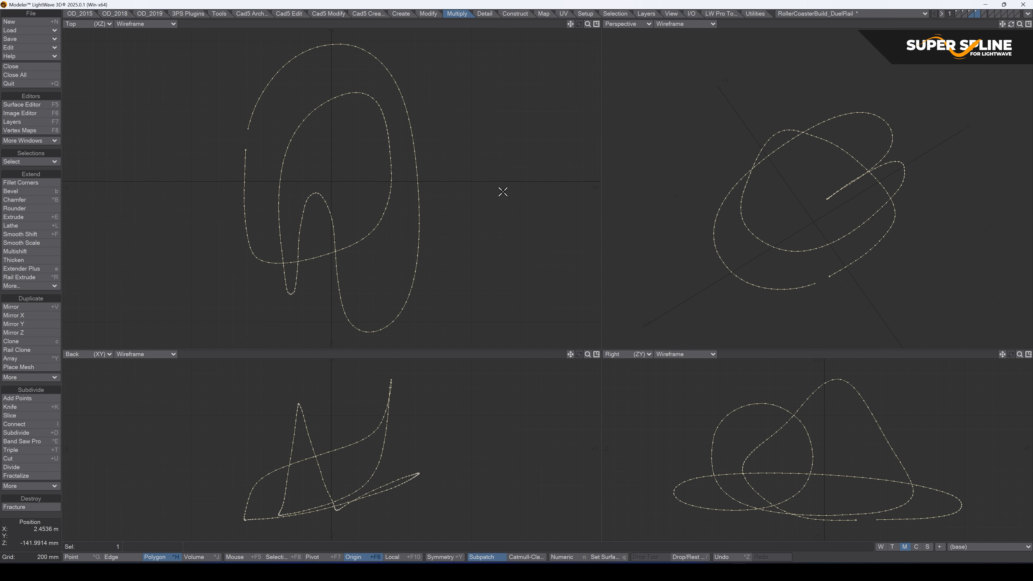
- Select all points of the new curve and check their numbering order along the track with Point Info
left_click(73, 557)
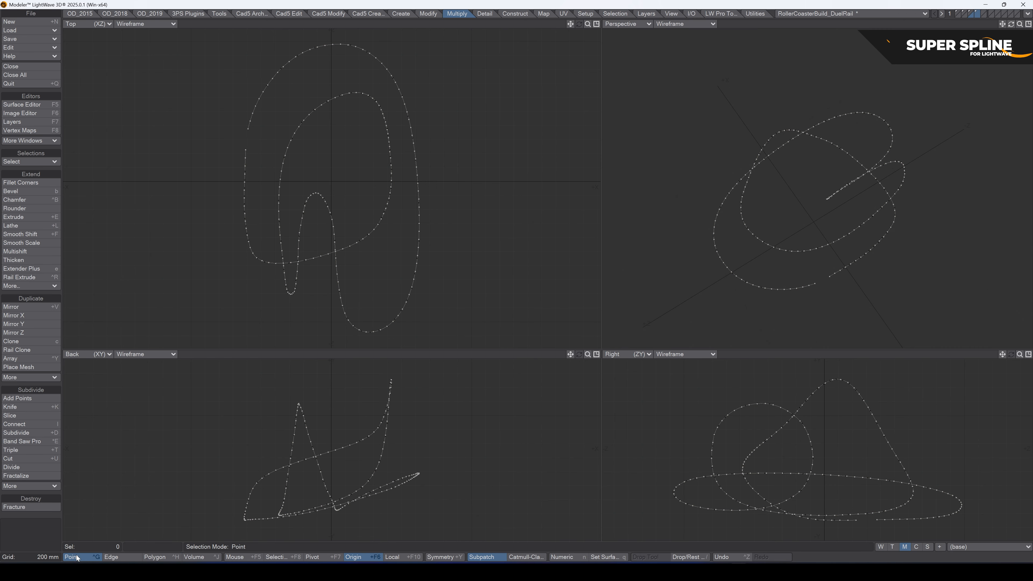
key("i")
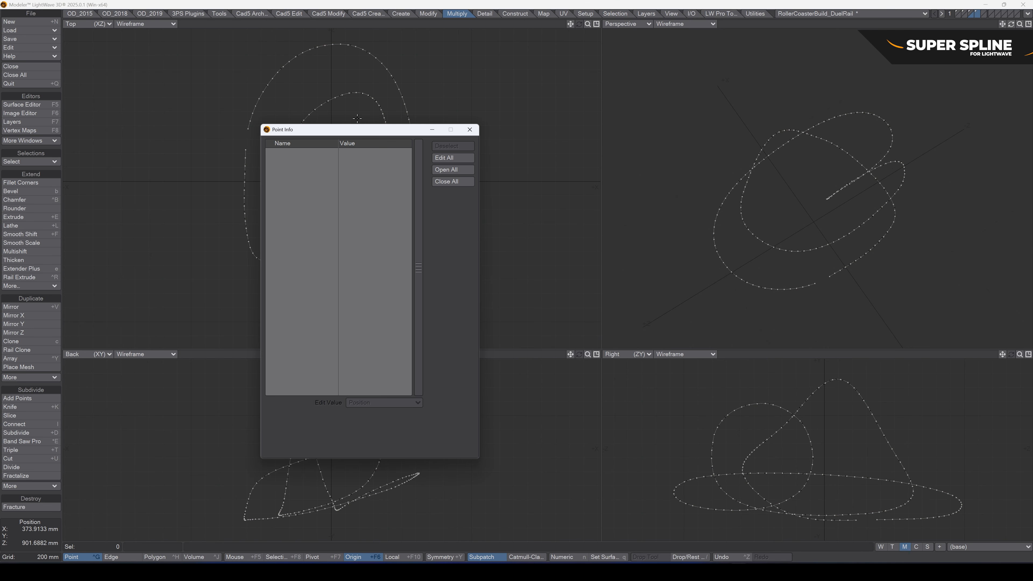
left_click_drag(357, 131, 131, 112)
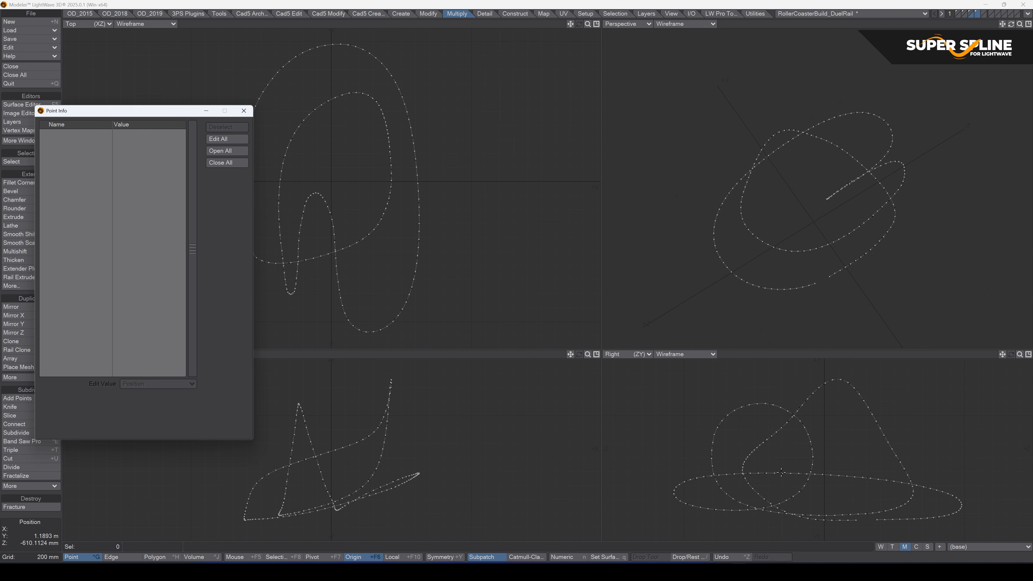
mouse_move(628, 511)
right_mouse_down()
mouse_move(683, 447)
mouse_move(650, 528)
right_mouse_up()
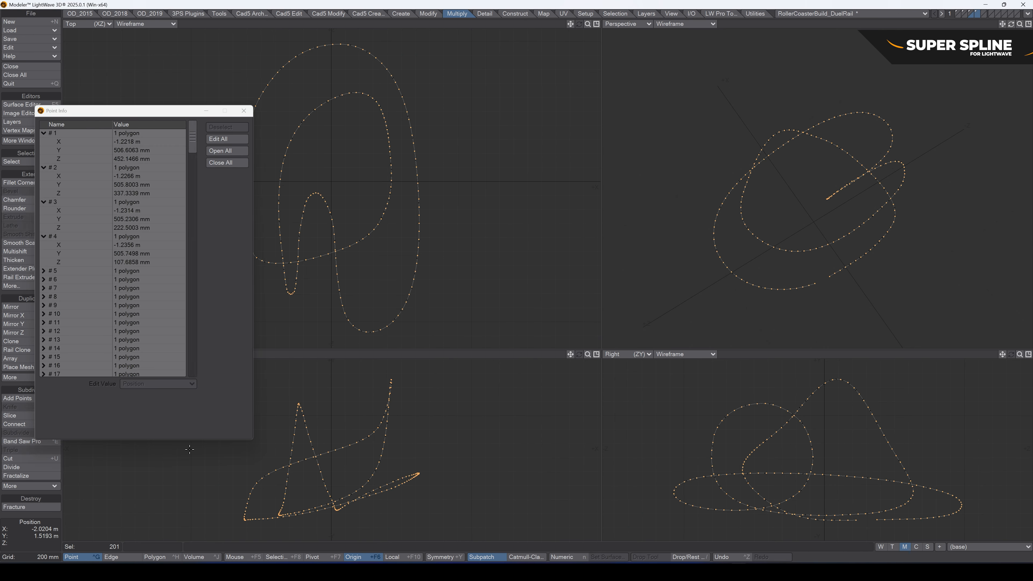
left_click(234, 141)
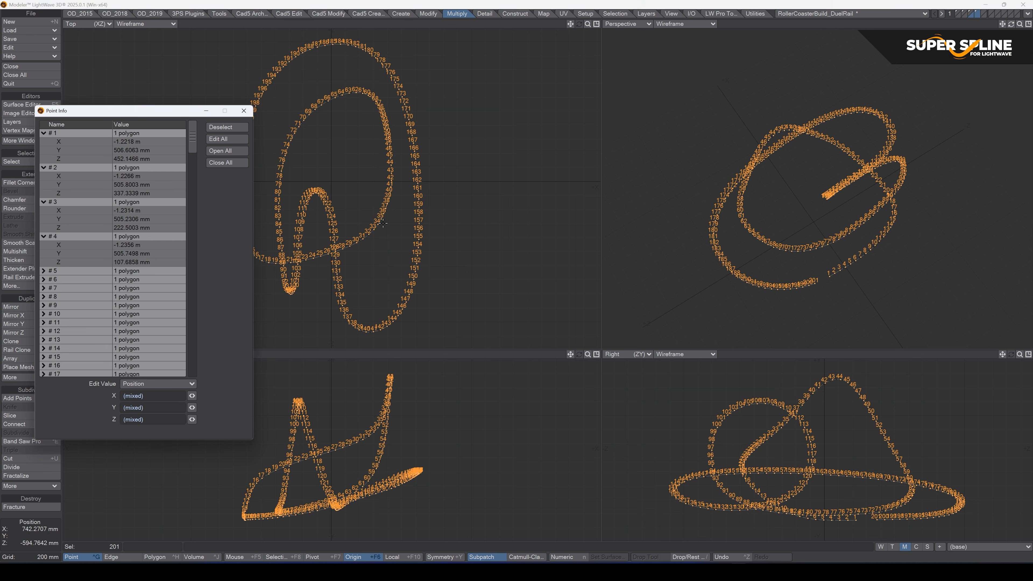
left_click(244, 111)
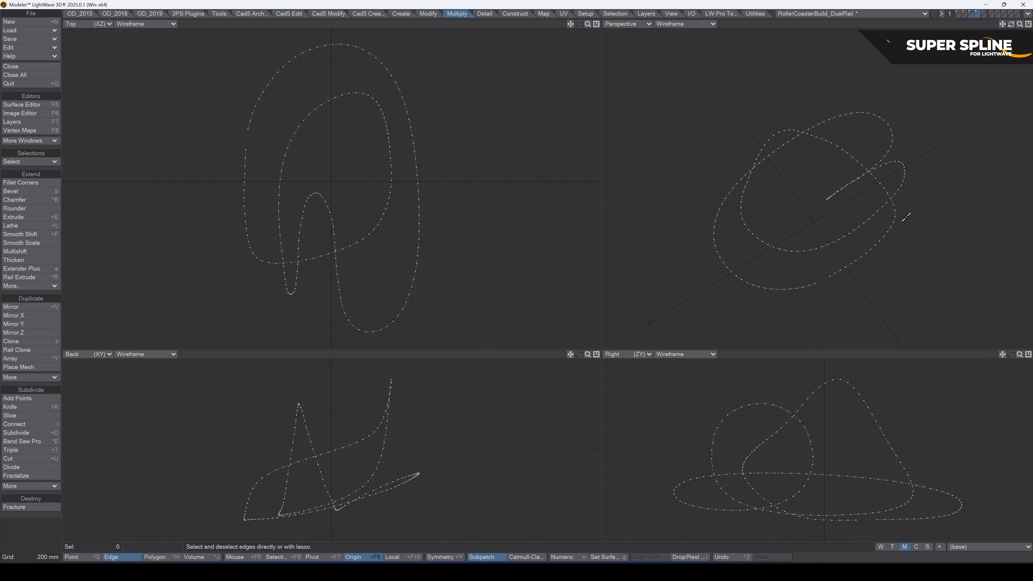
- Replace the old curve on the Right_Track layer with the evenly pointed curve from layer 4, and check the layer names
key("ctrl+h")
left_click(839, 190)
left_click(881, 198)
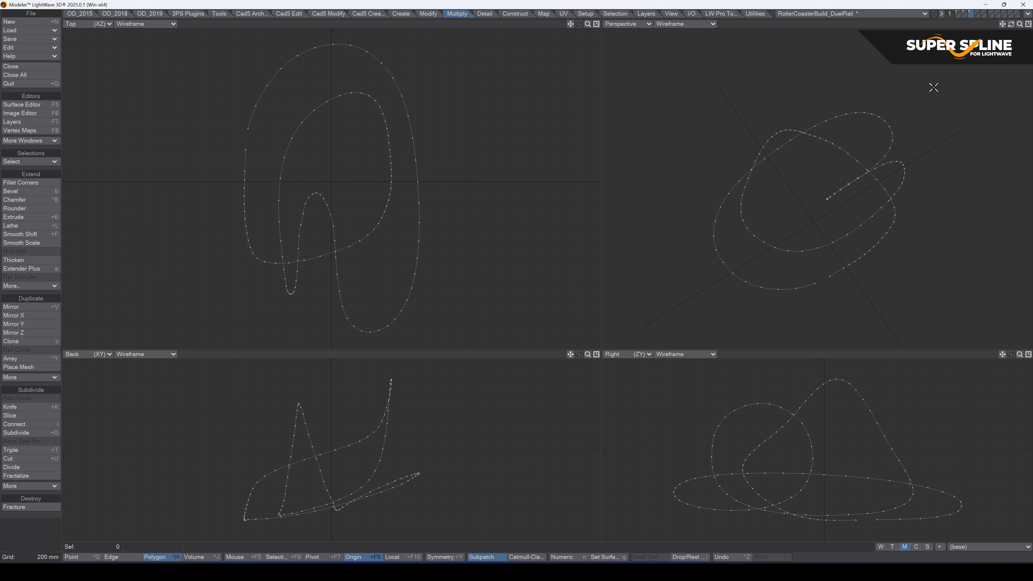
key("Delete")
key("ctrl+v")
key("F7")
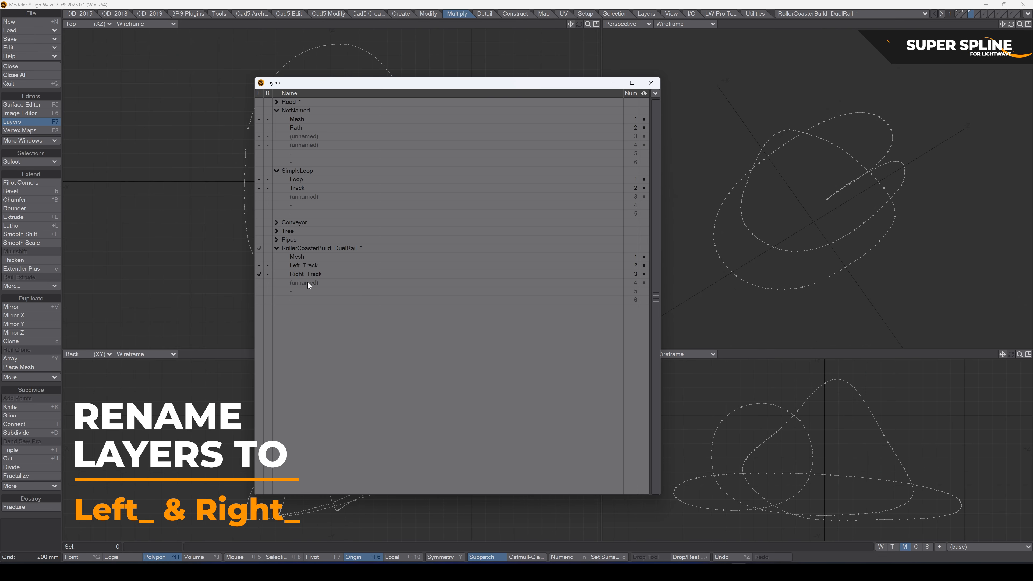
left_click(651, 83)
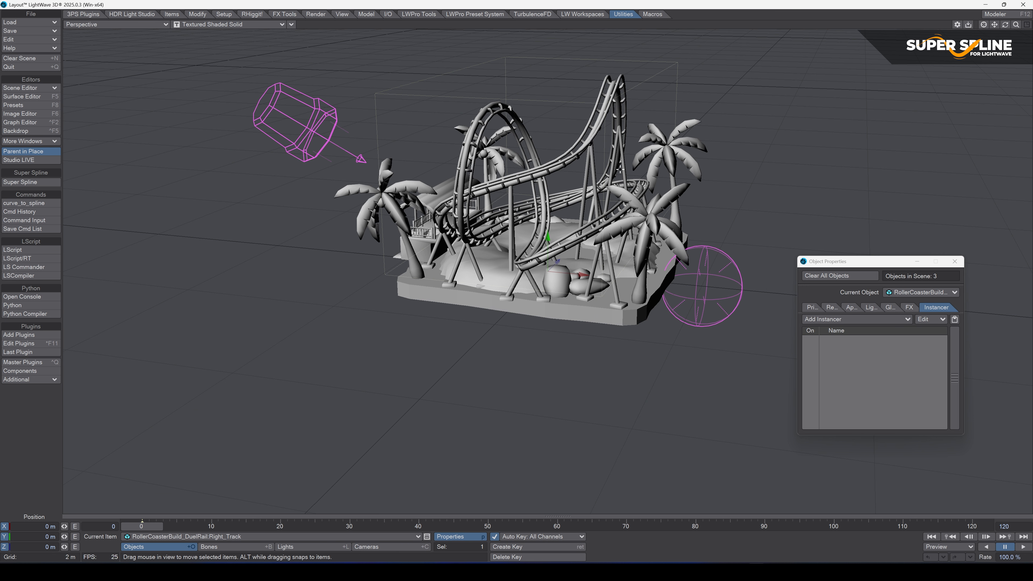
- In LightWave Layout, open the Scene Editor and hide the camera and both lights in the viewport
left_click(31, 87)
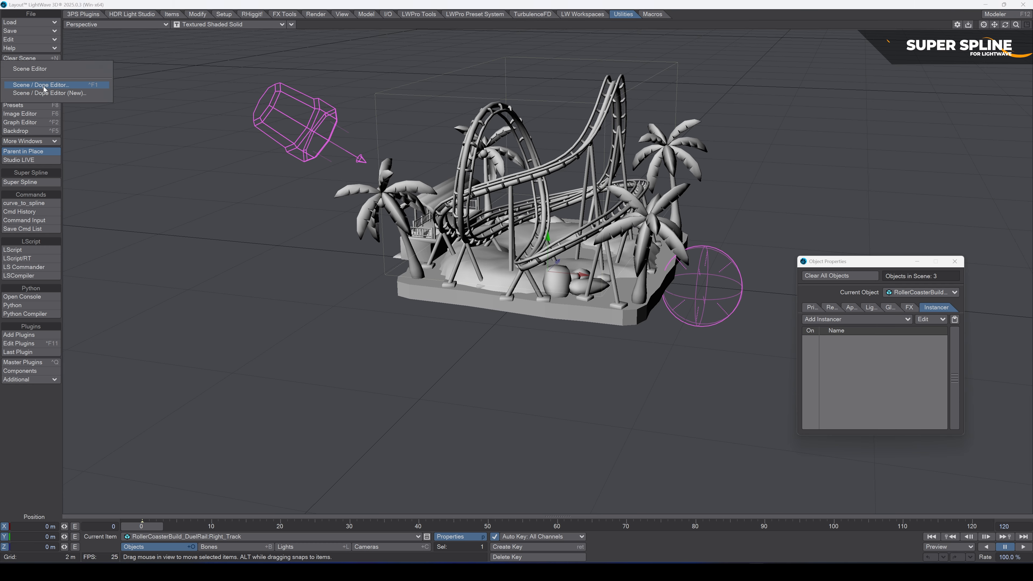
left_click(49, 91)
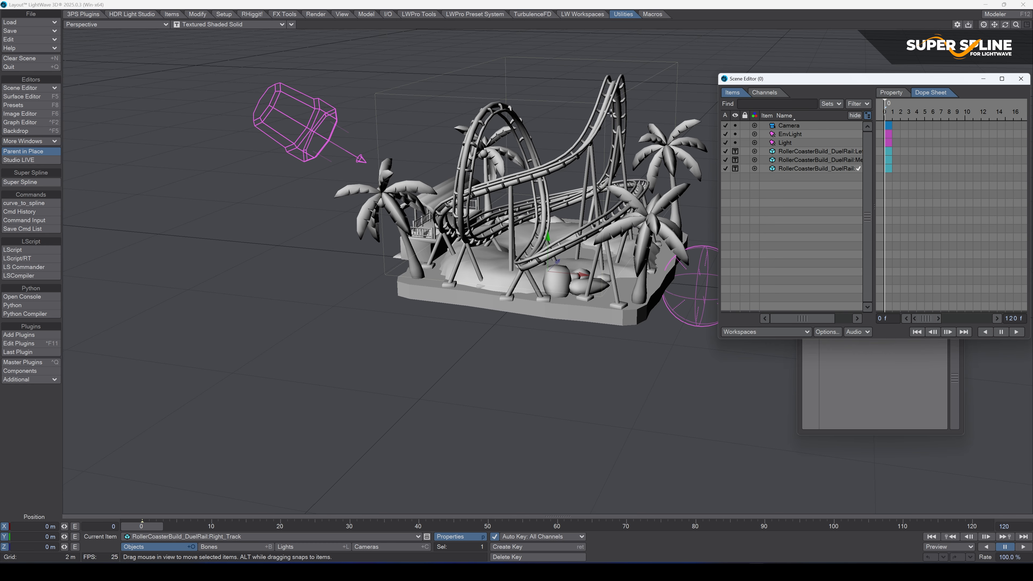
left_click(736, 142)
left_click(735, 134)
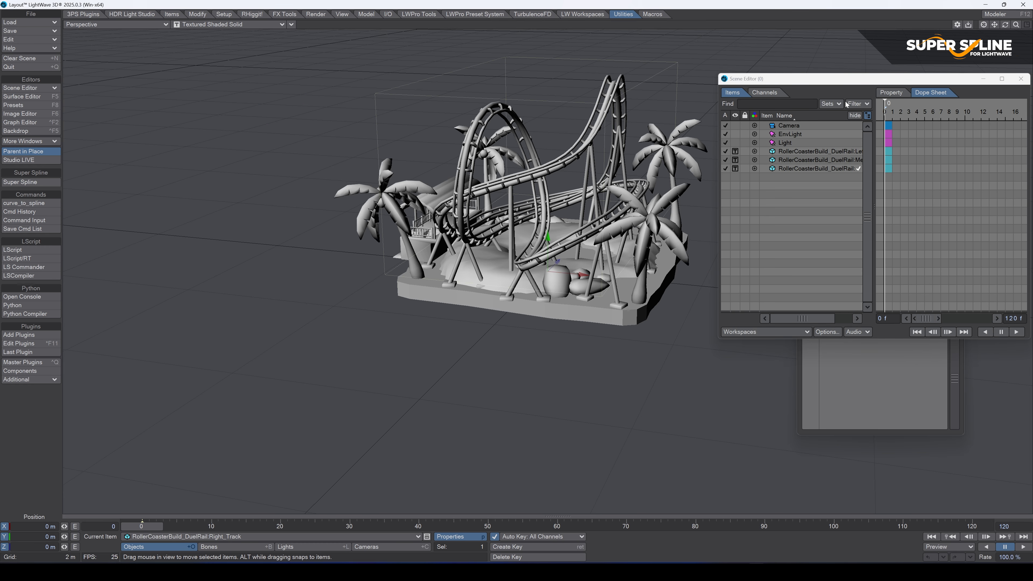
- Widen the Scene Editor's item list and select the Left_Track and Right_Track objects together
left_click_drag(875, 207, 975, 207)
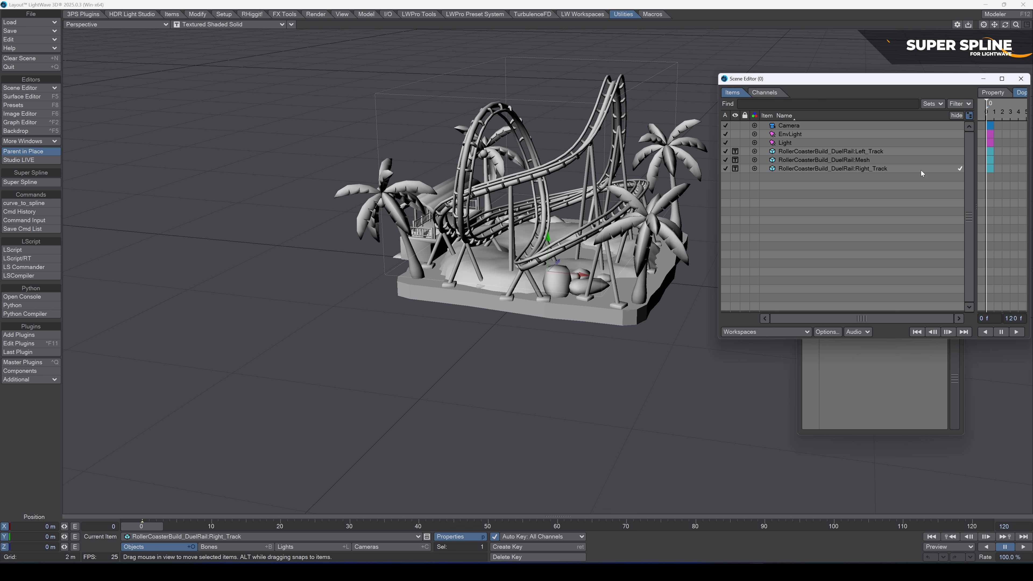
left_click(904, 158)
left_click(901, 170)
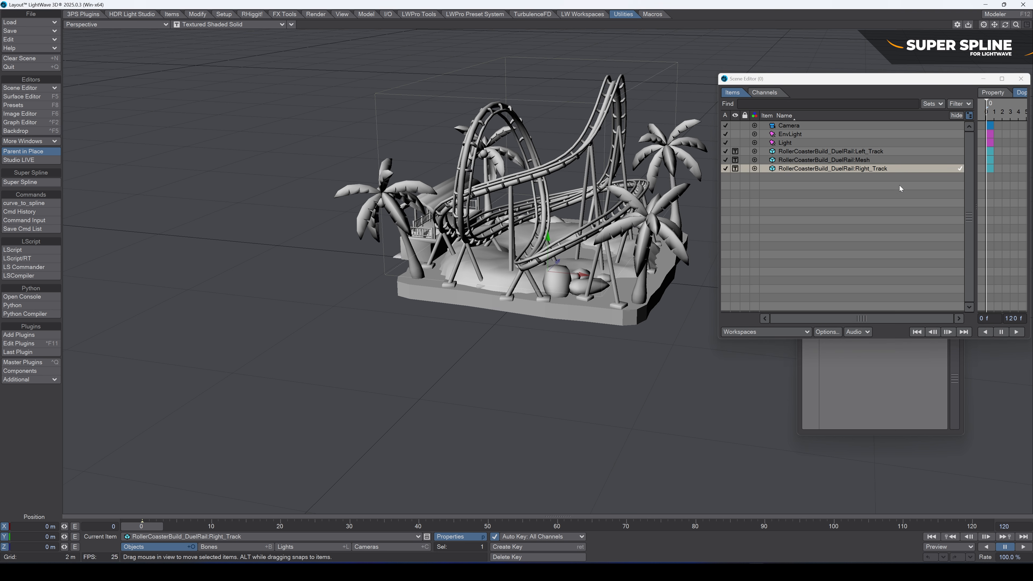
left_click(893, 153)
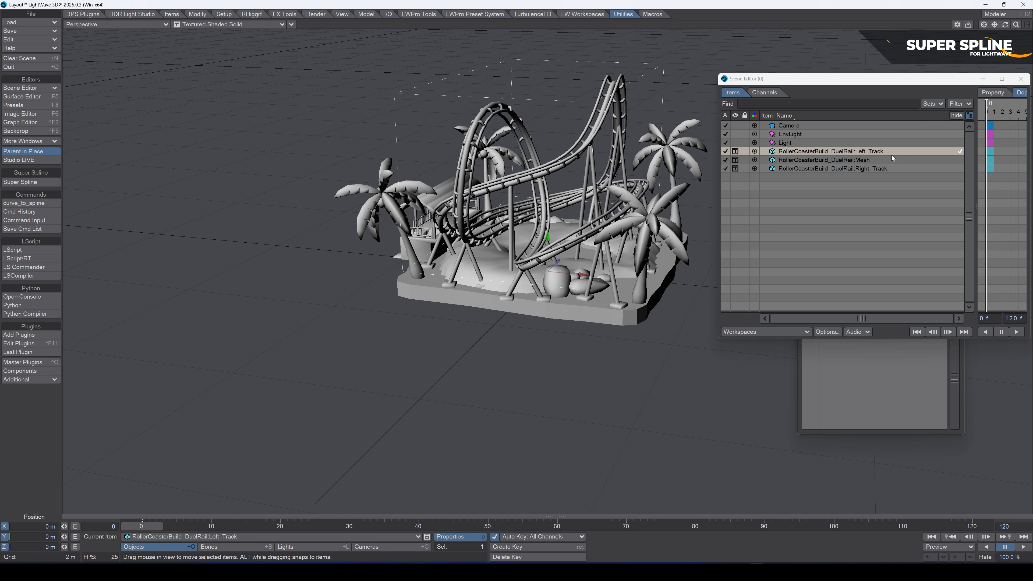
left_click(892, 170, "ctrl")
left_click_drag(800, 80, 845, 85)
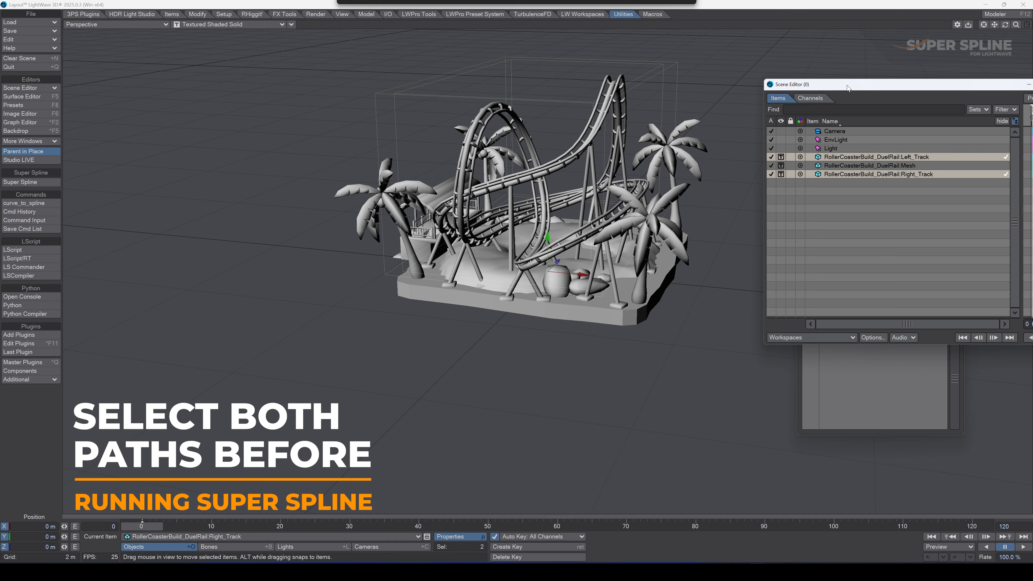
- Run Super Spline on the two selected tracks and build the spline in Closed mode
left_click(25, 181)
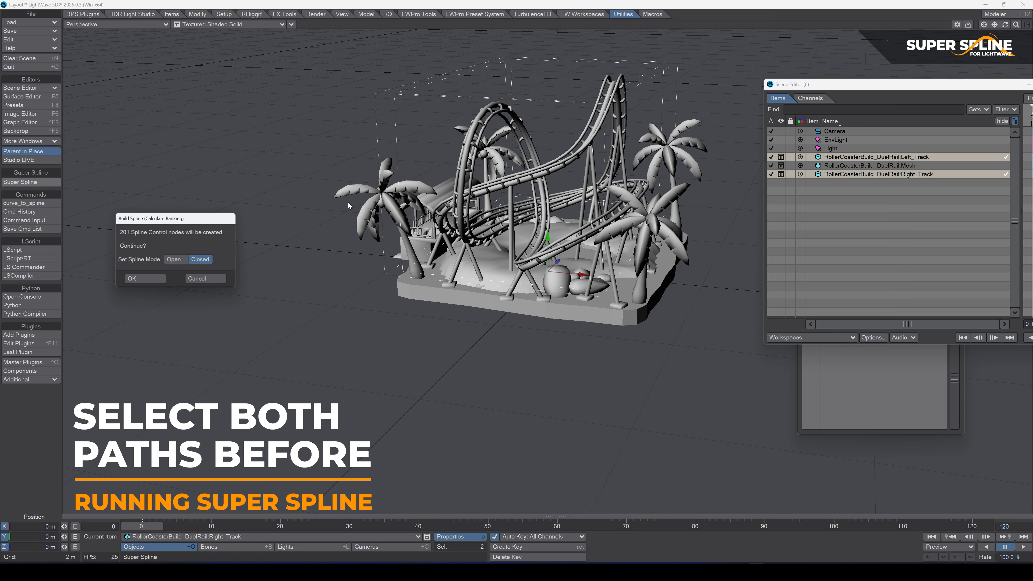
left_click_drag(149, 217, 287, 209)
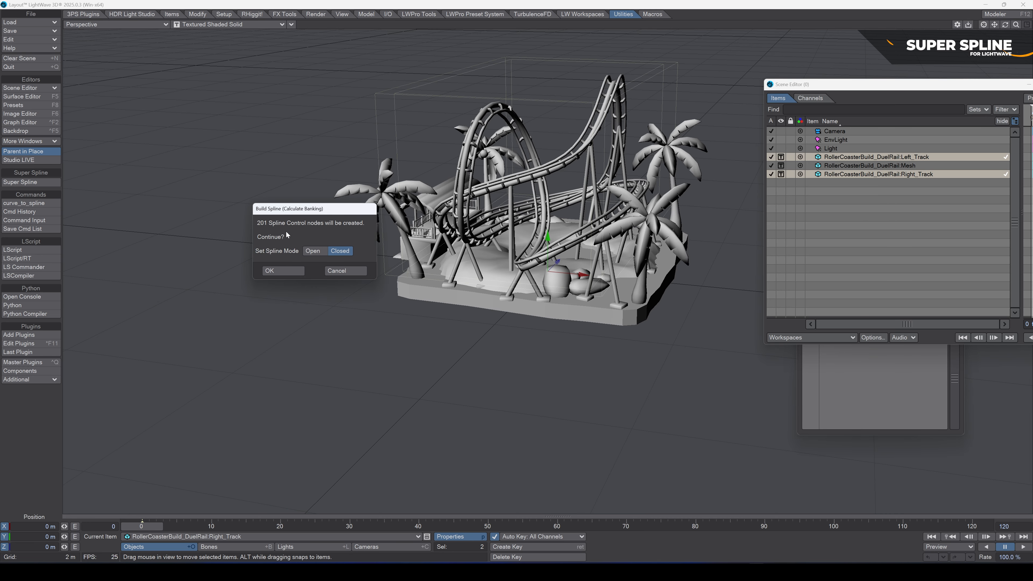
left_click(281, 270)
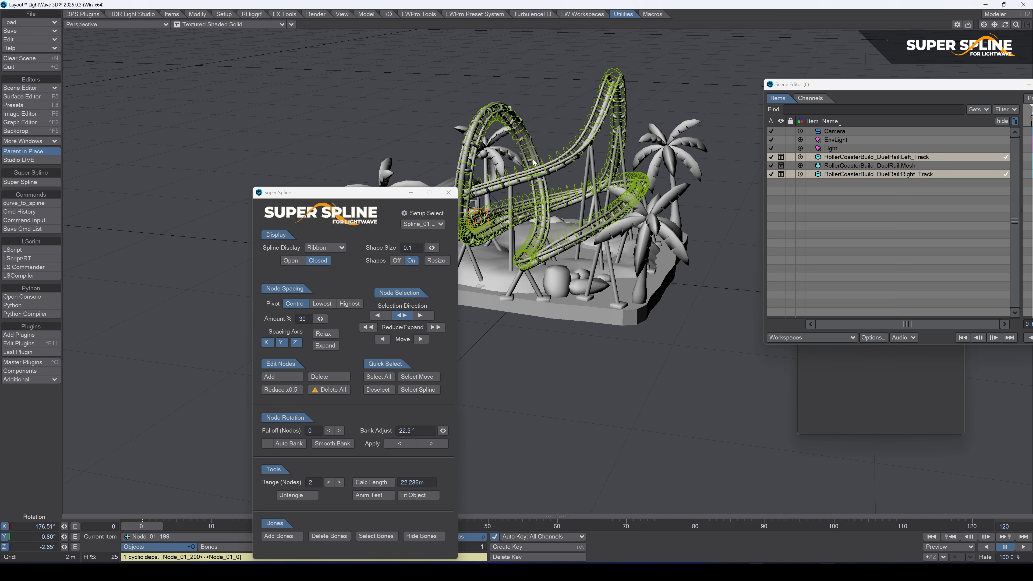
- Keep the spline display as Ribbon, turn the node shapes off, and inspect how the ribbon follows the track
left_click_drag(337, 196, 249, 108)
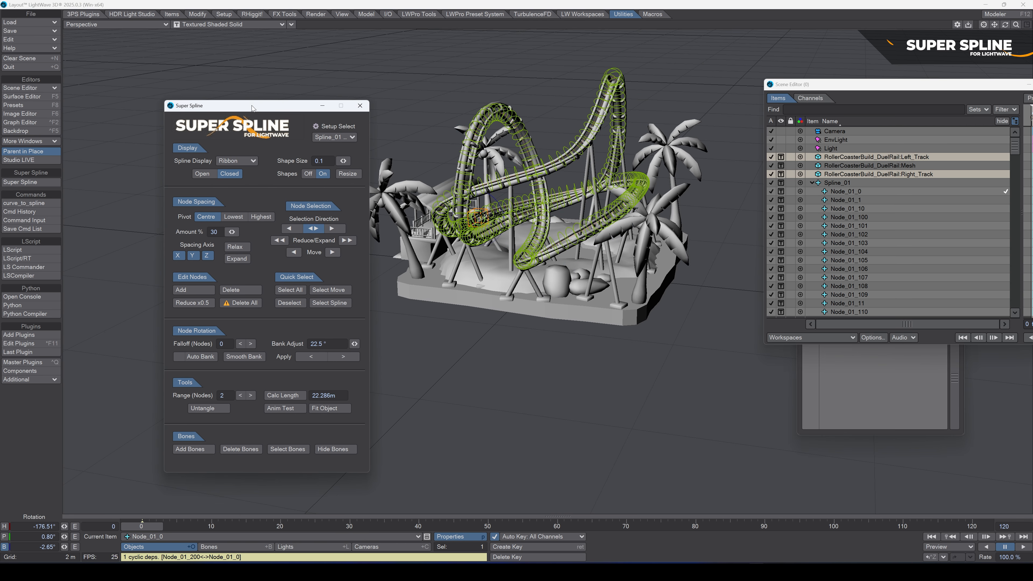
left_click_drag(1005, 25, 982, 51)
left_click(238, 162)
left_click(237, 162)
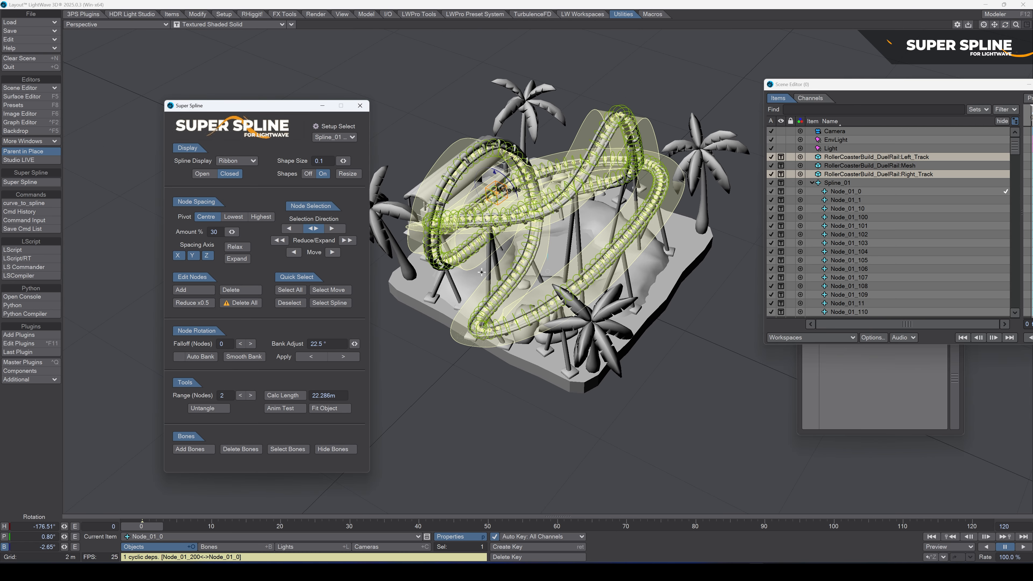
scroll(482, 271, "up", 5)
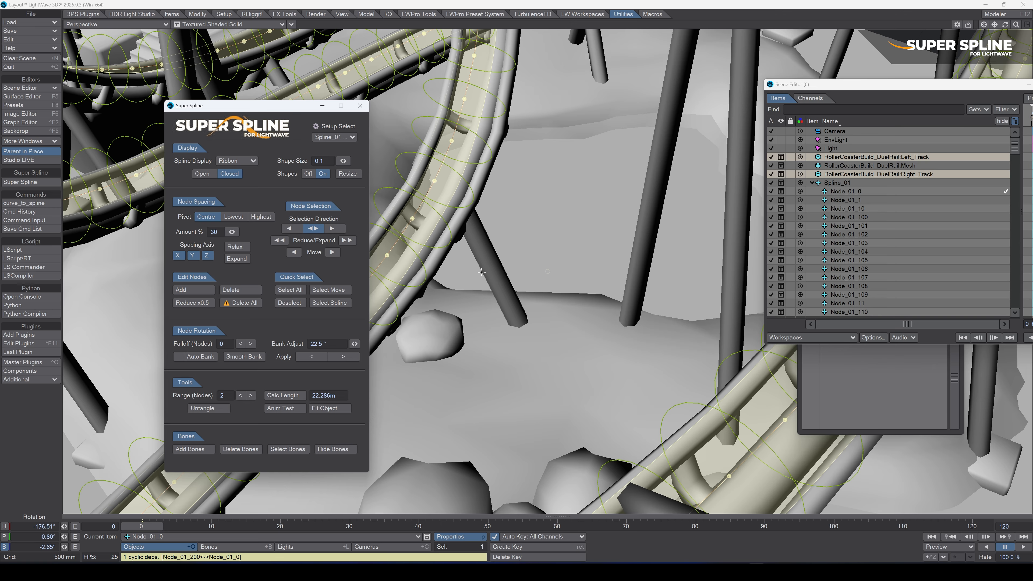
left_click_drag(1017, 26, 970, 27)
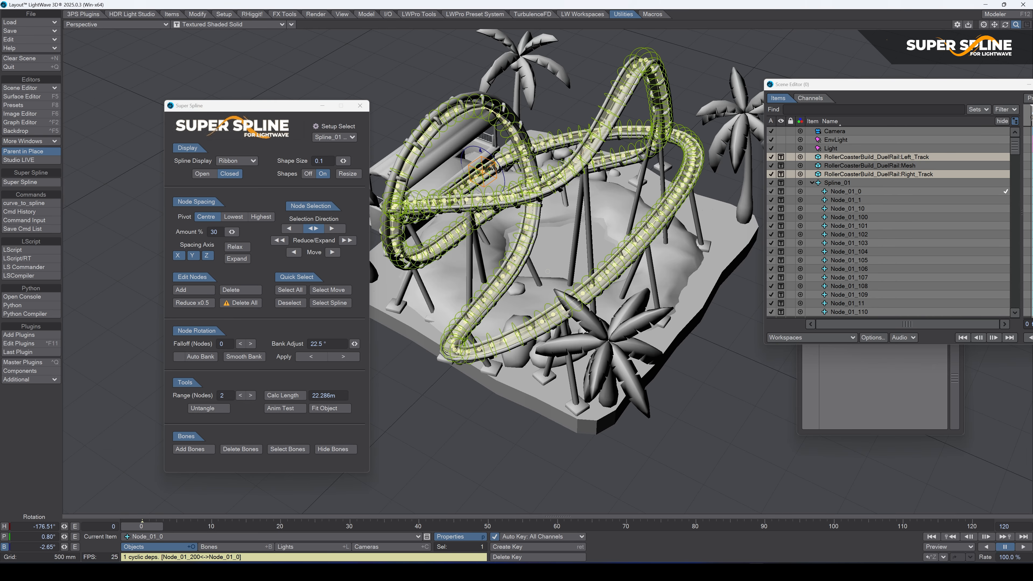
left_click(307, 174)
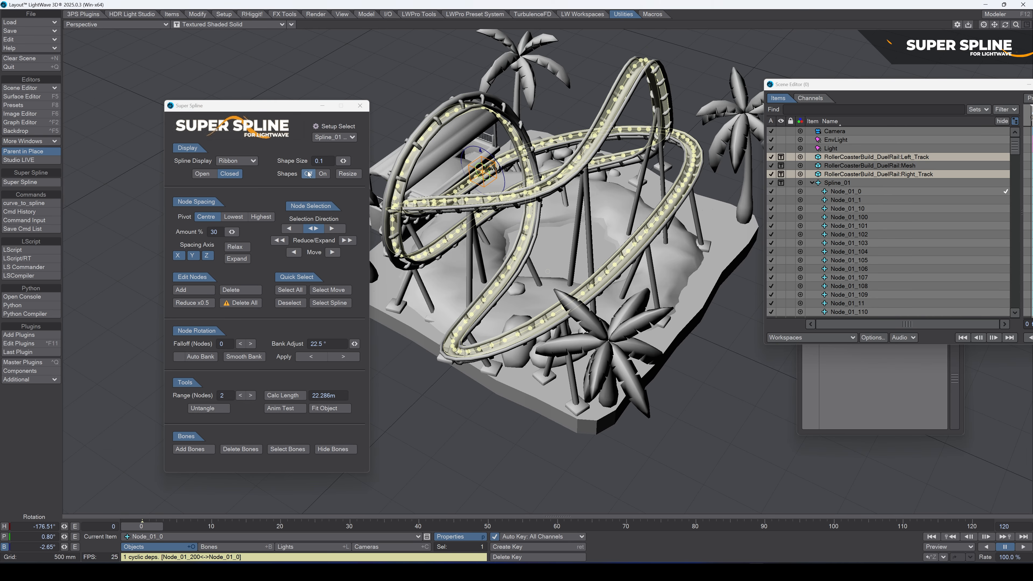
left_click_drag(1005, 25, 873, 27)
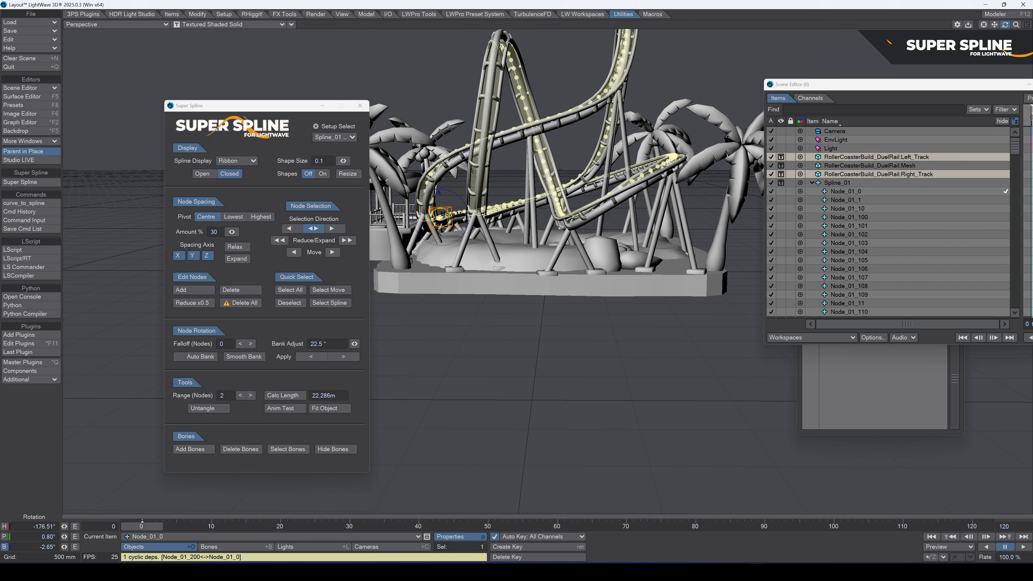
left_click_drag(874, 27, 858, 27)
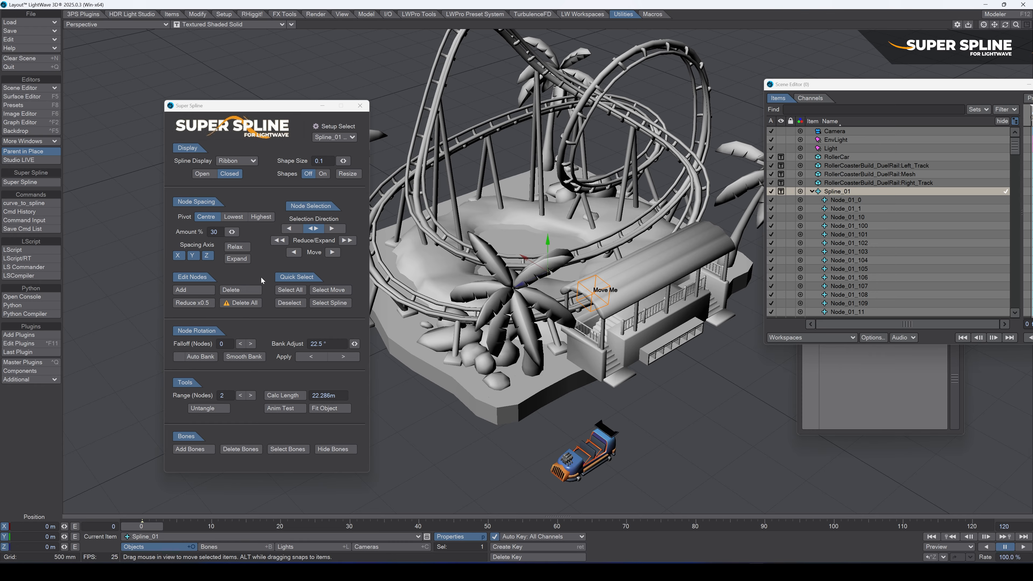
- Add an instance generator to Spline_01 and load RollerCar as its instanced object
key("p")
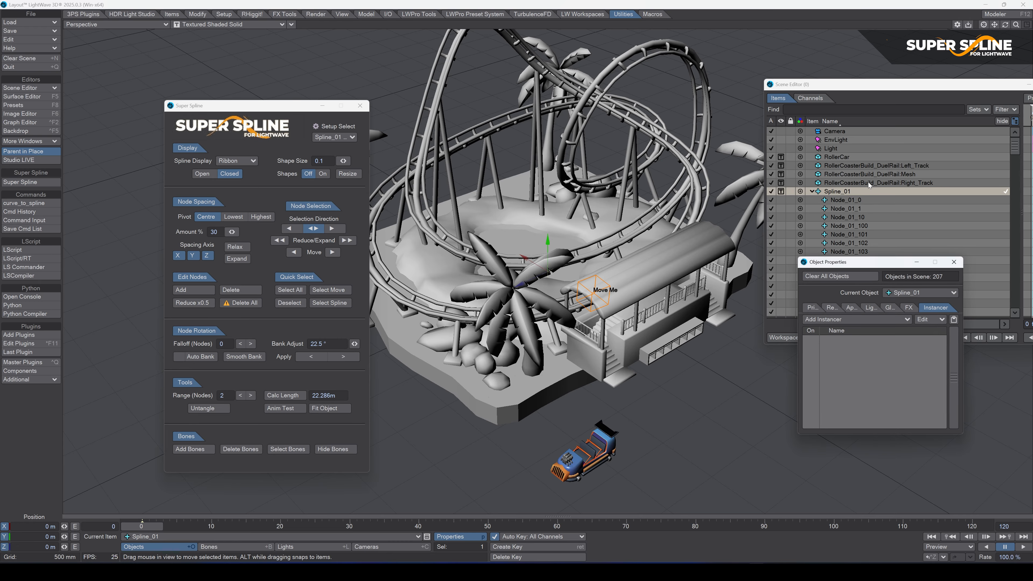
left_click(827, 322)
left_click(855, 344)
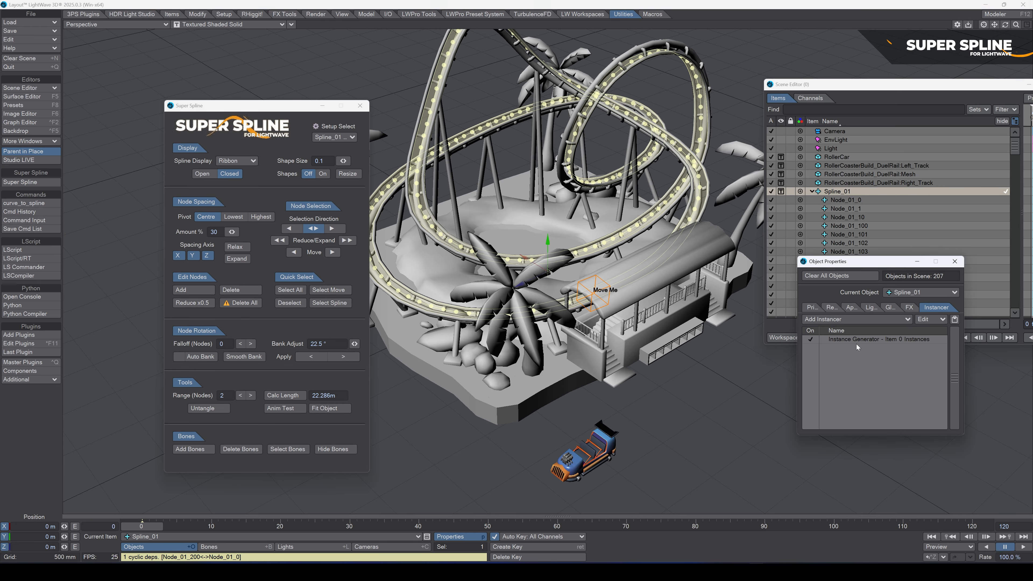
double_click(859, 338)
left_click(661, 124)
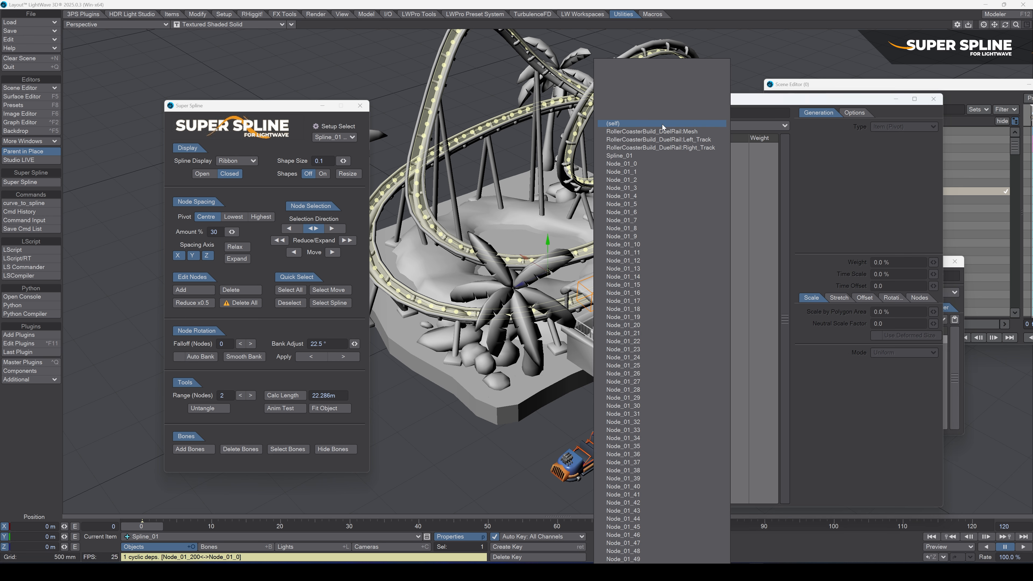
type("car")
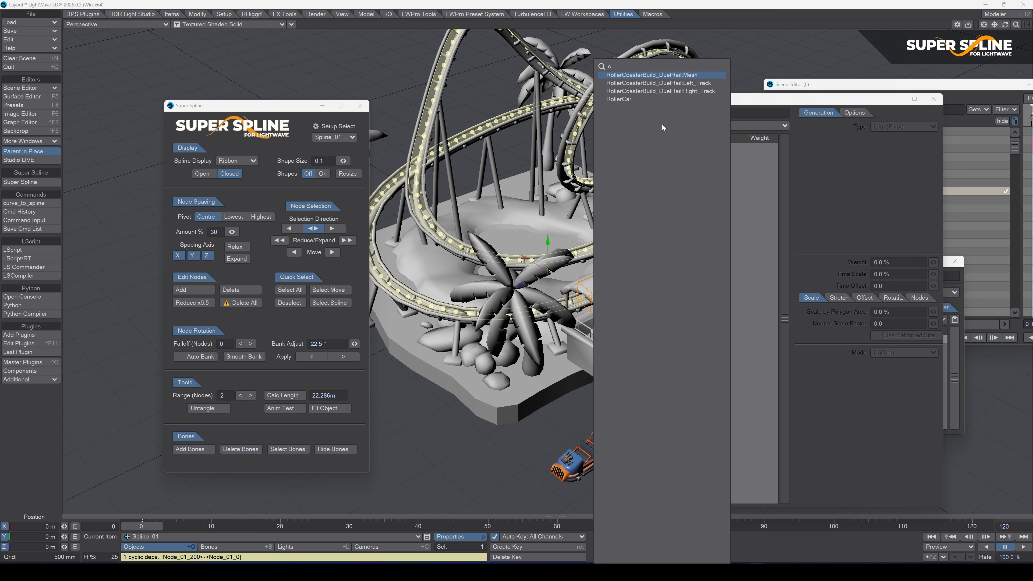
left_click(631, 77)
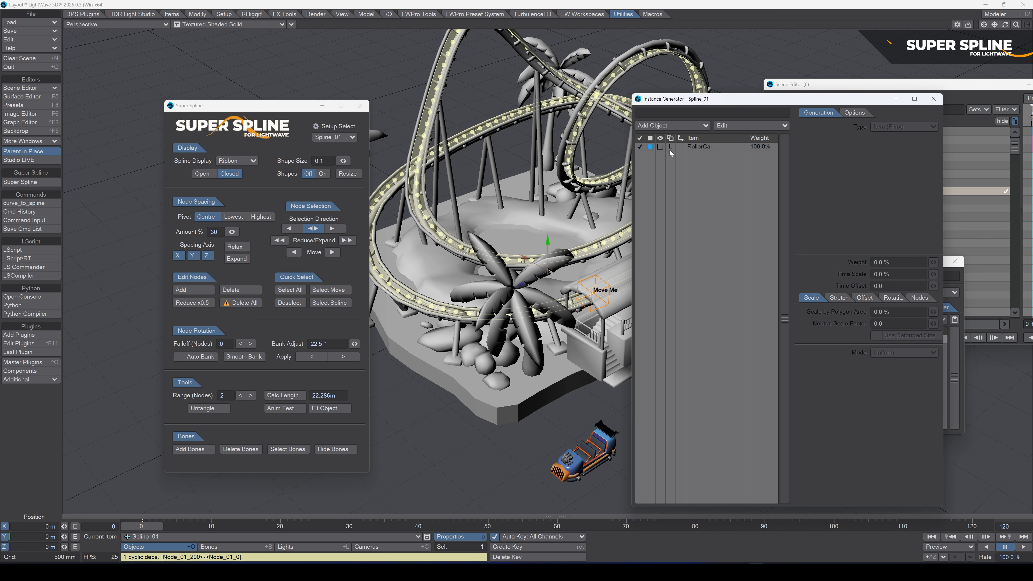
- Set the RollerCar instances to textured viewport display and their generation type to Spline
left_click(662, 147)
left_click(672, 179)
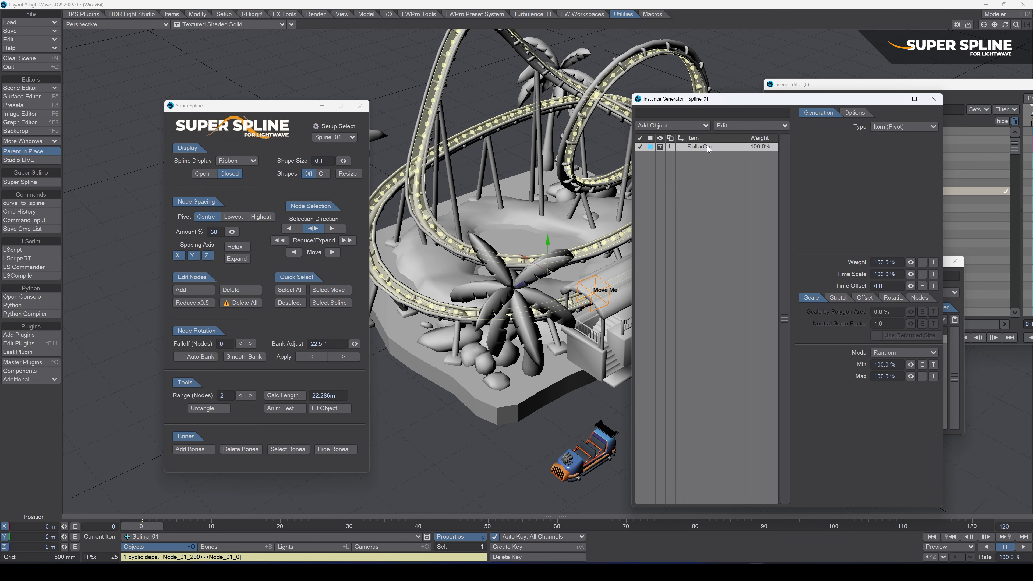
left_click(903, 126)
left_click(889, 192)
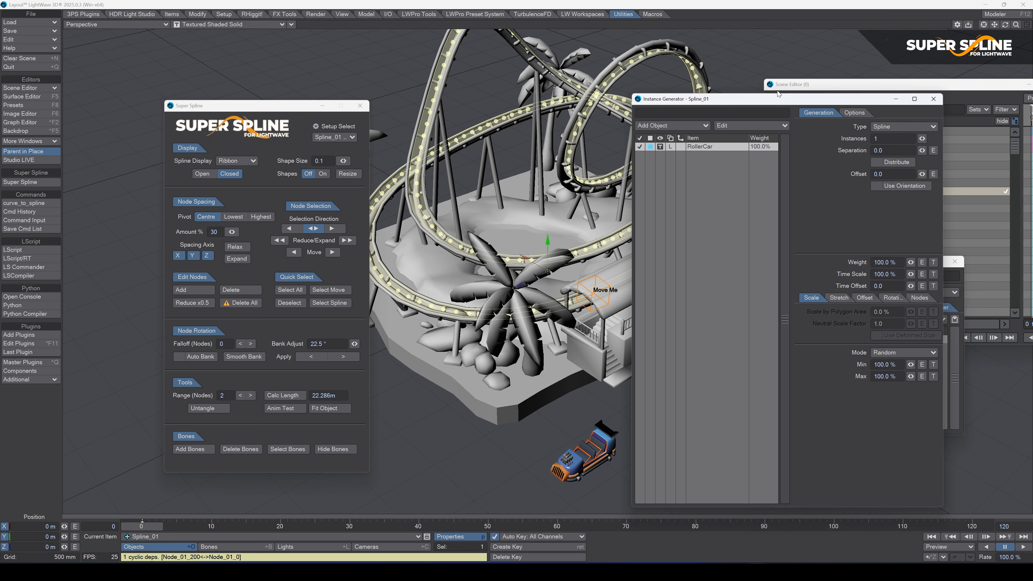
- Set the number of RollerCar instances to 63 and distribute them along the spline
left_click_drag(754, 102, 792, 113)
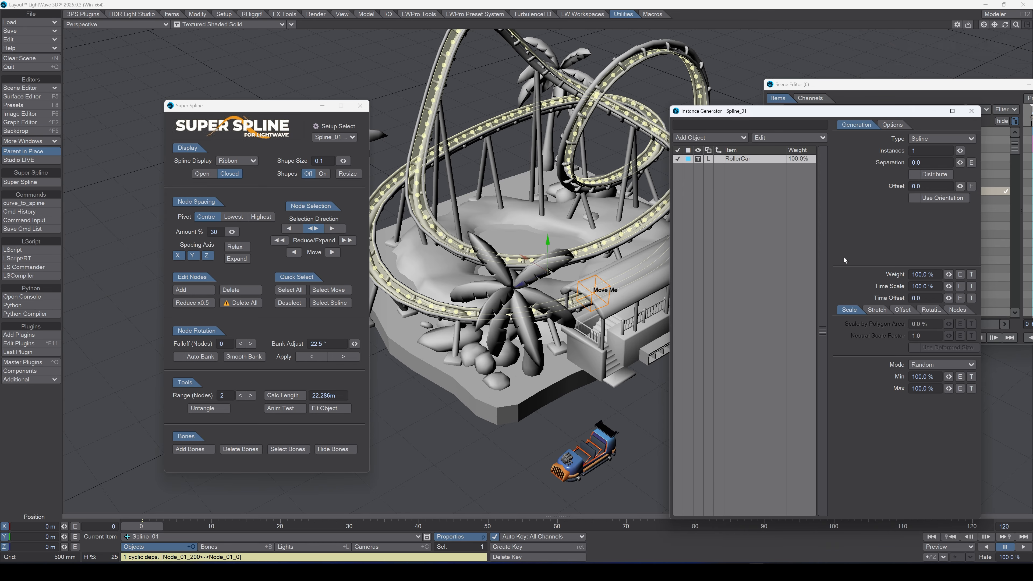
mouse_move(960, 151)
left_mouse_down()
mouse_move(992, 151)
mouse_move(961, 155)
left_mouse_up()
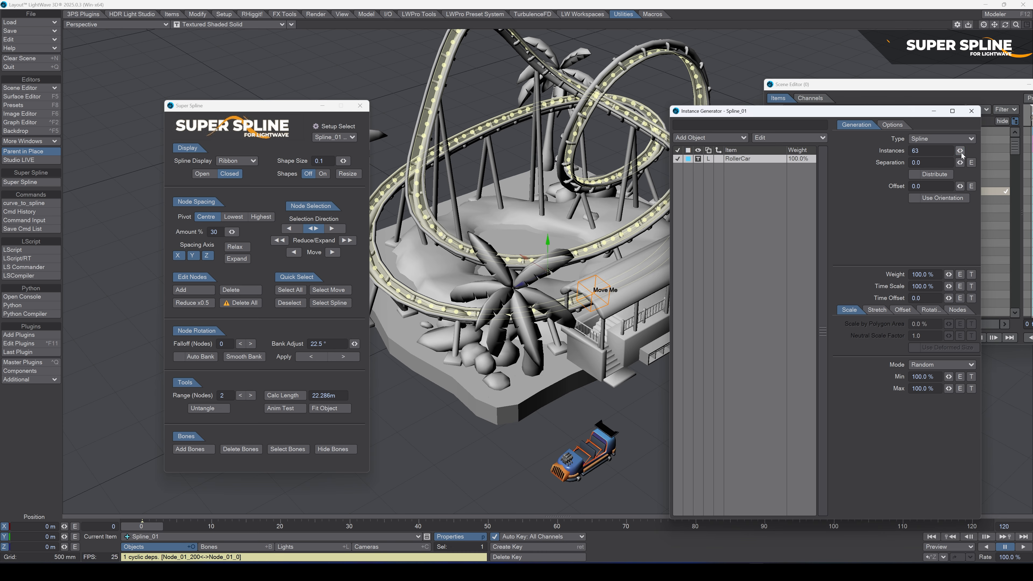
left_click(927, 174)
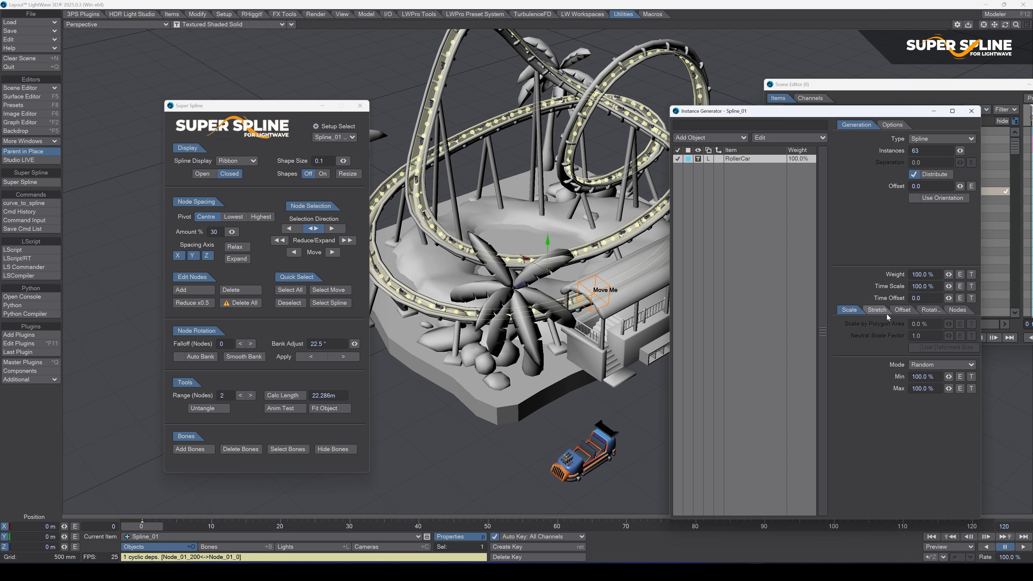
- Switch the instance scale mode to Uniform and scale the RollerCar instances to 576%
left_click(937, 364)
left_click(932, 352)
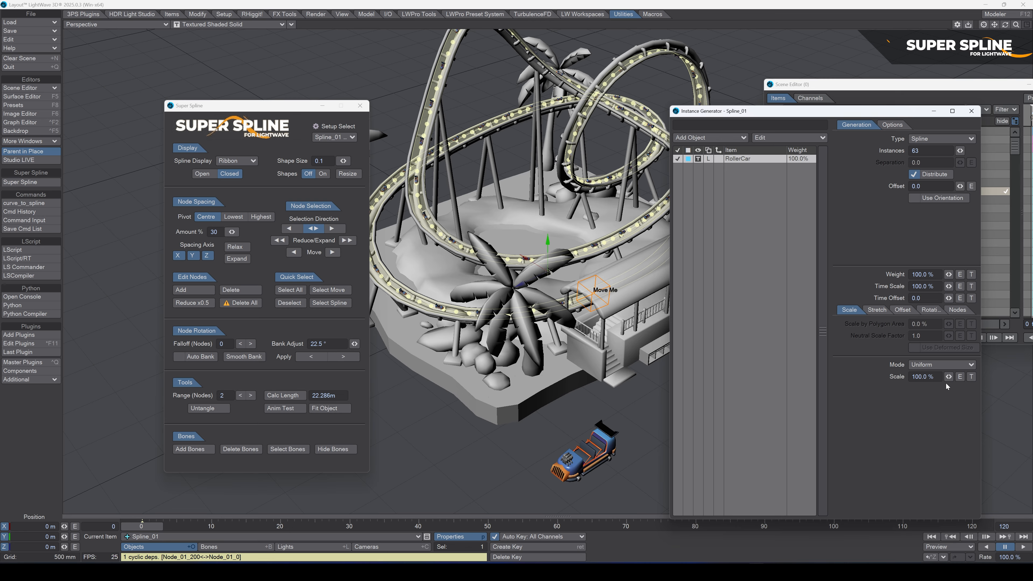
left_click_drag(948, 377, 1008, 376)
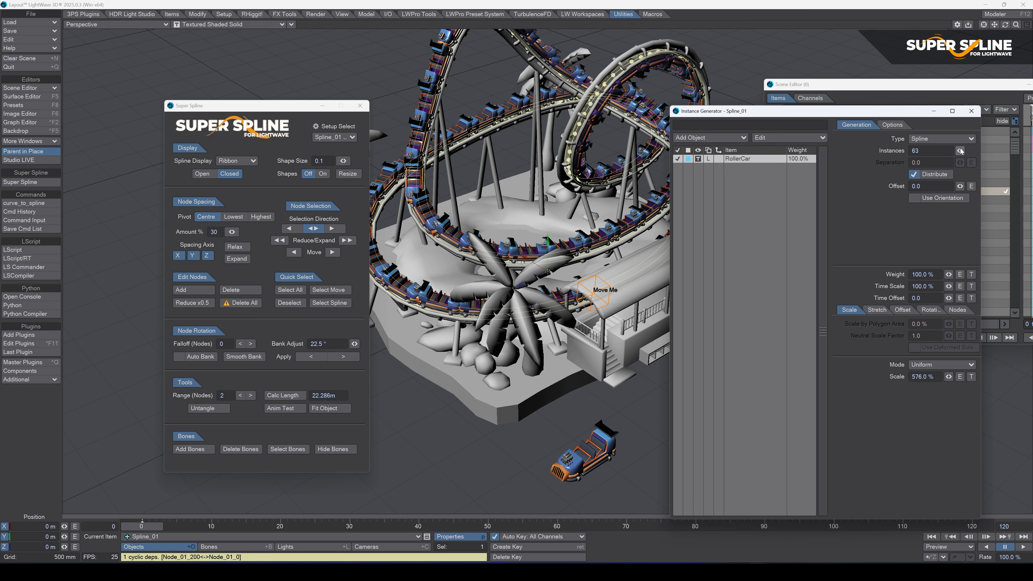
- Reduce the RollerCar instances to 7 with Distribute off, and space them with a separation of 0.376
left_click_drag(960, 151, 935, 151)
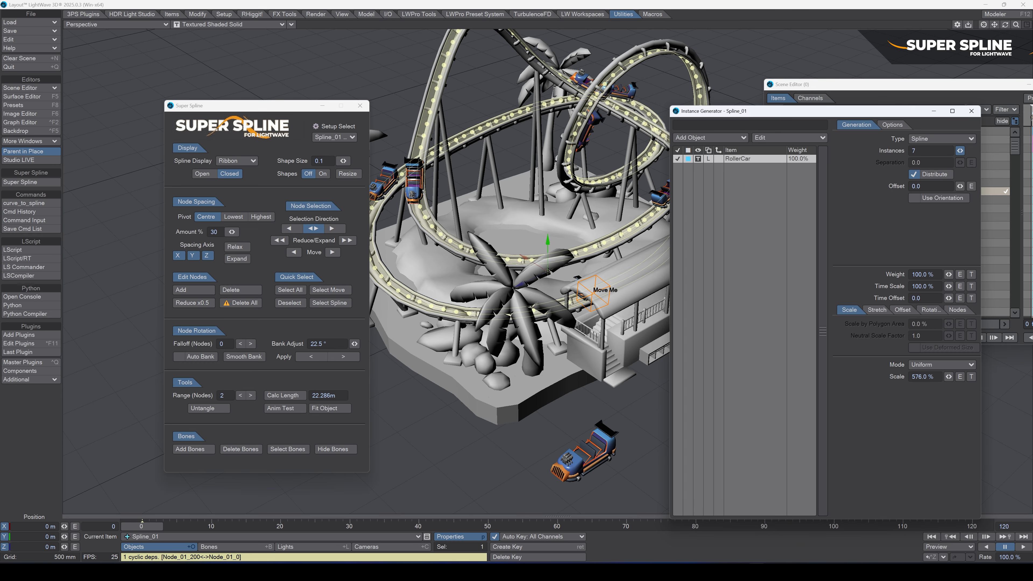
left_click(930, 174)
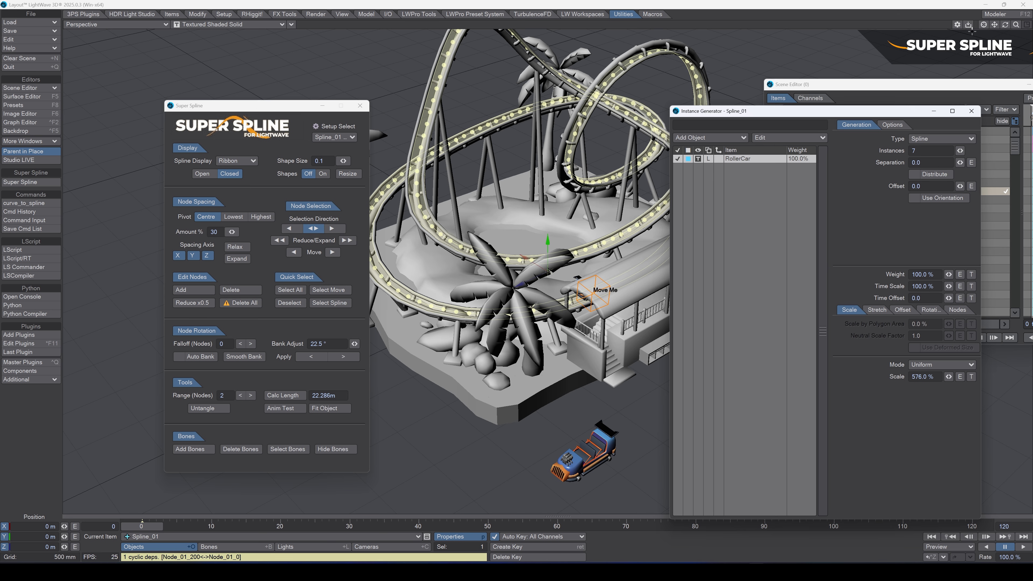
mouse_move(1016, 25)
left_mouse_down()
mouse_move(1031, 28)
mouse_move(1018, 21)
mouse_move(1028, 16)
left_mouse_up()
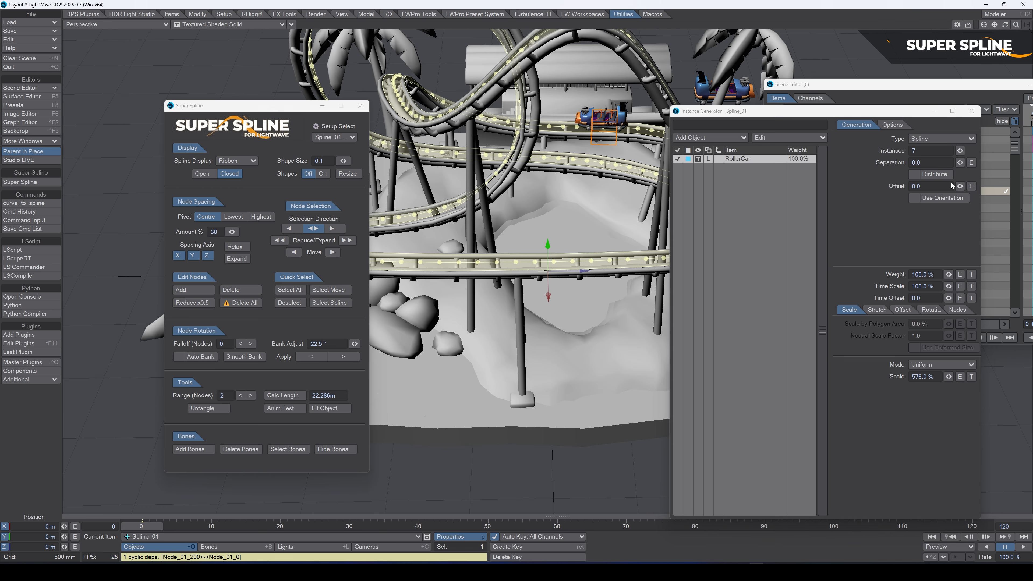
left_click_drag(960, 163, 1010, 162)
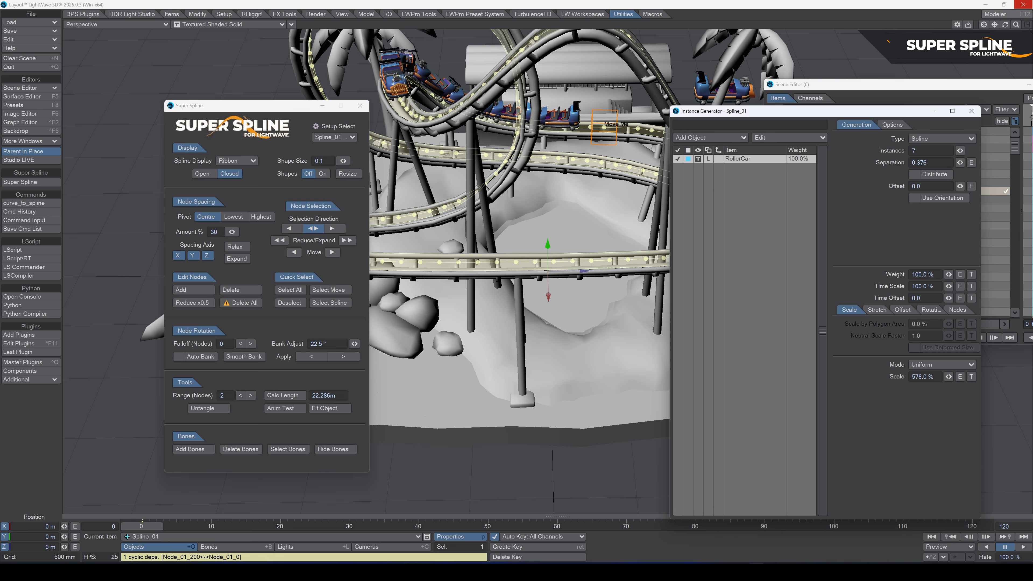
- Reverse the direction of the car chain by setting the instance separation to -0.42
left_click_drag(1009, 24, 935, 28)
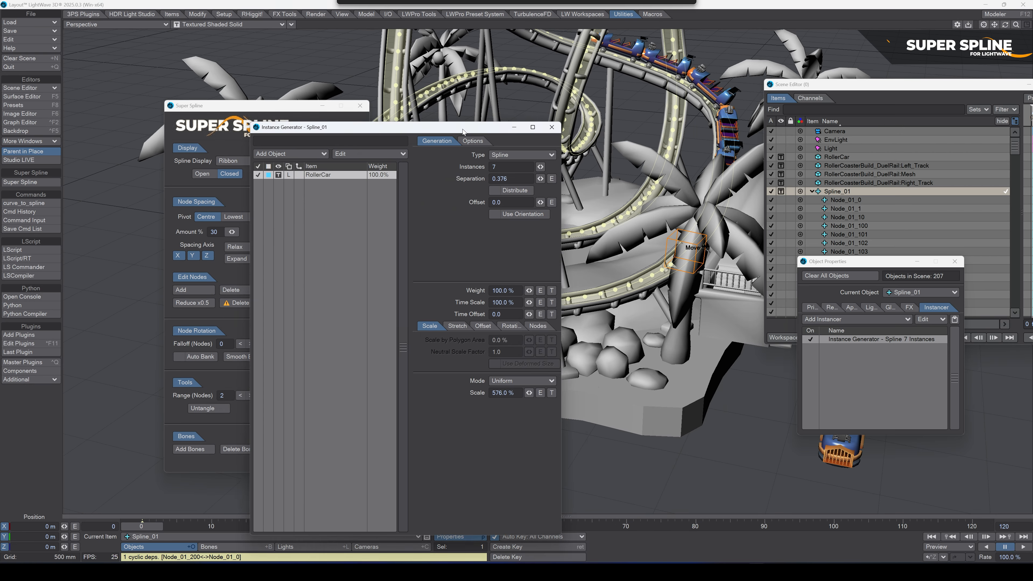
left_click_drag(366, 127, 335, 121)
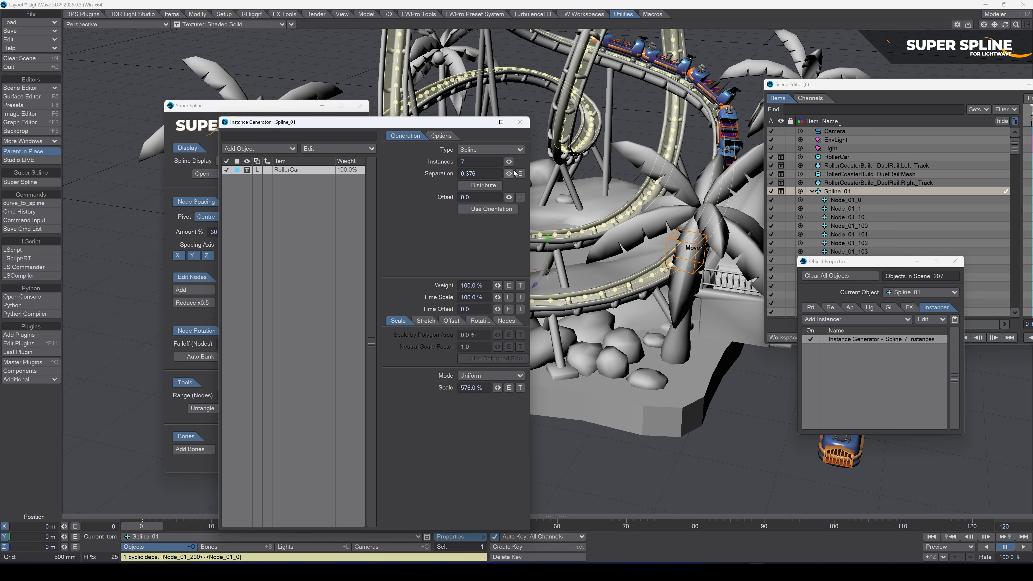
left_click_drag(421, 128, 604, 245)
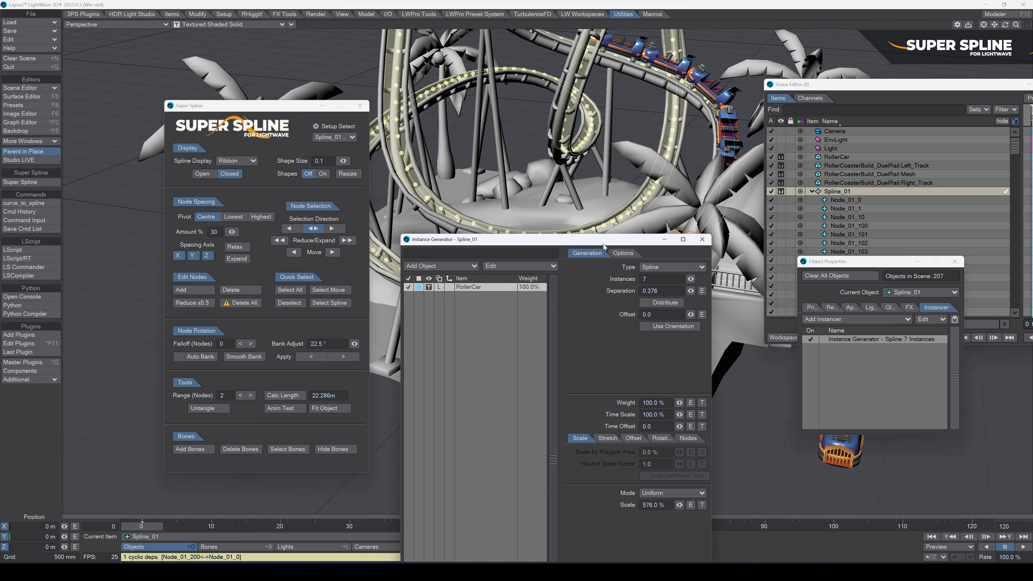
left_click_drag(690, 290, 669, 290)
left_click_drag(624, 242, 283, 197)
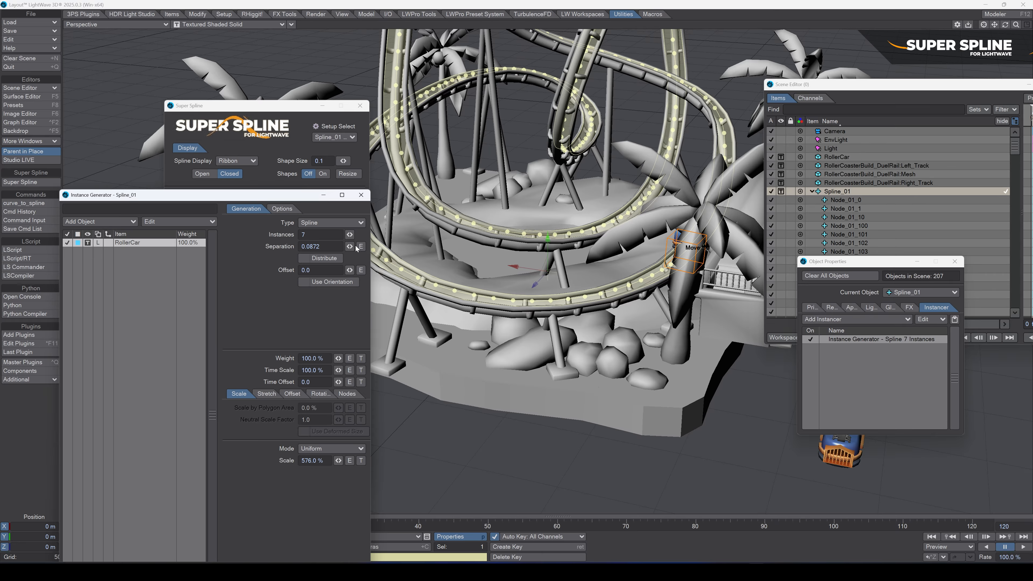
left_click_drag(349, 246, 298, 246)
left_click_drag(298, 246, 298, 246)
- Set the last frame of the scene timeline to 300
type("3")
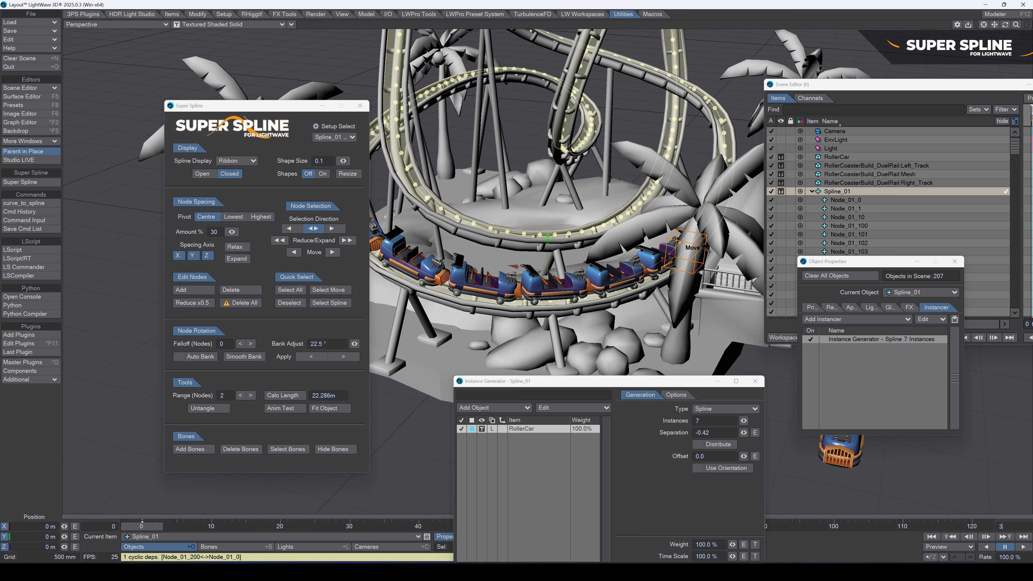
type("00")
key("Return")
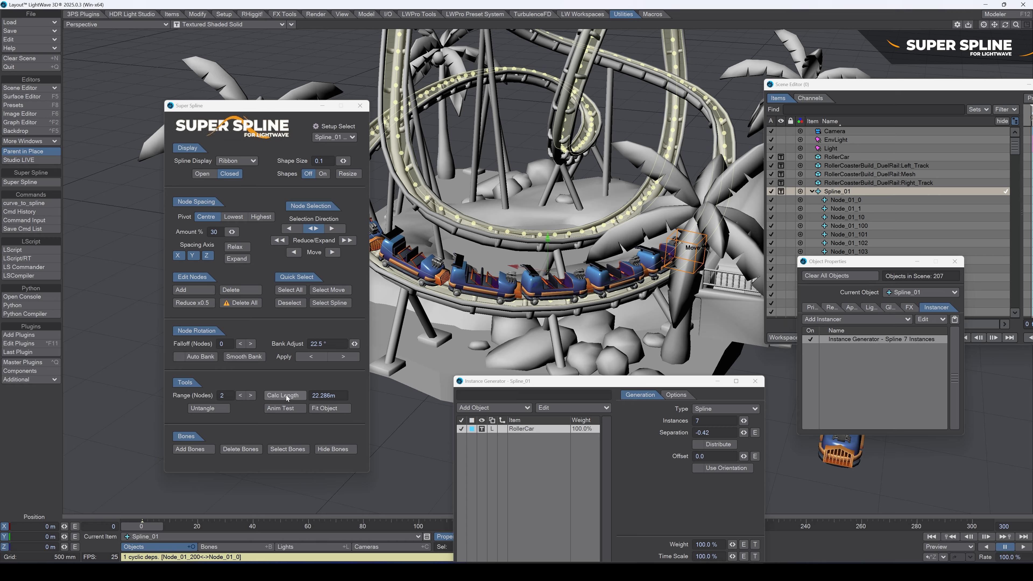
- Calculate and copy the spline's length, and paste it as a 22.3 key at frame 300 in the instance Offset envelope
left_click_drag(340, 395, 190, 379)
key("ctrl+c")
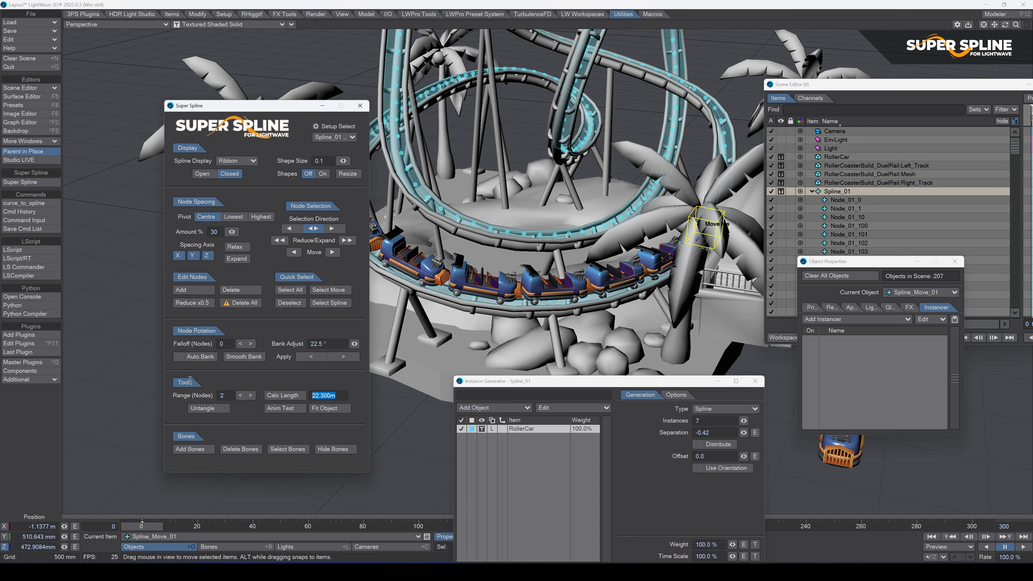
left_click(752, 457)
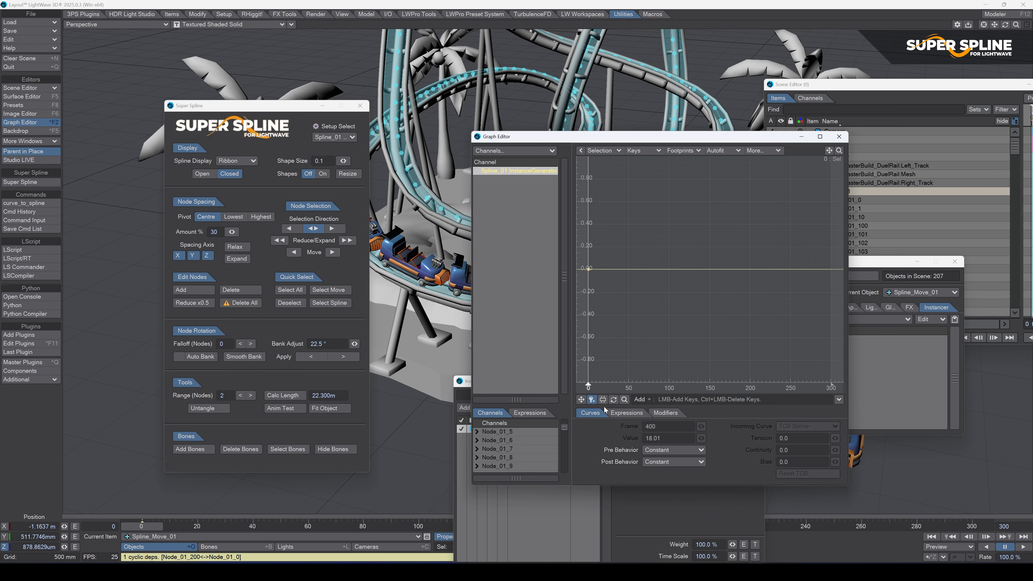
left_click(827, 239)
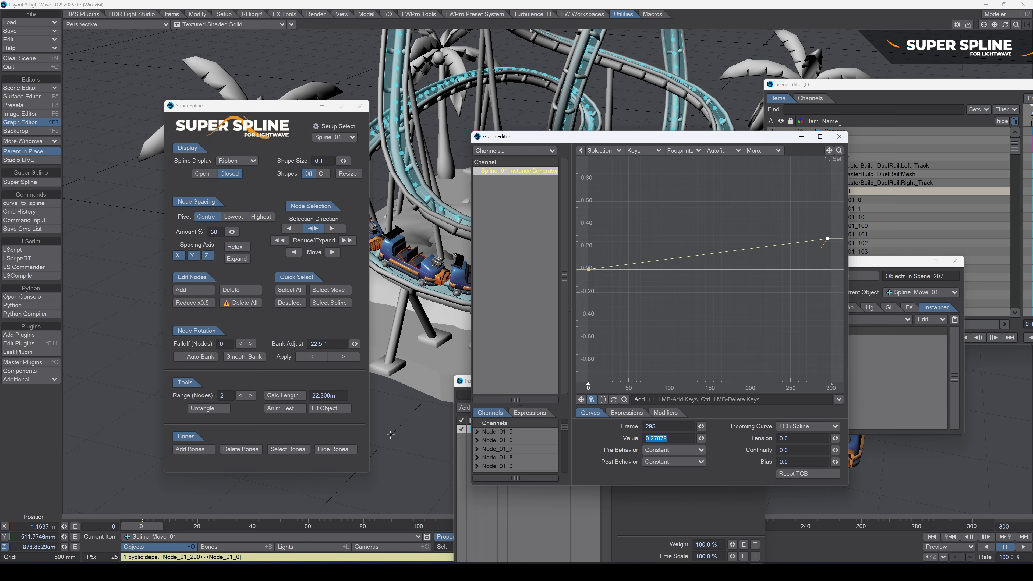
key("ctrl+v")
key("Return")
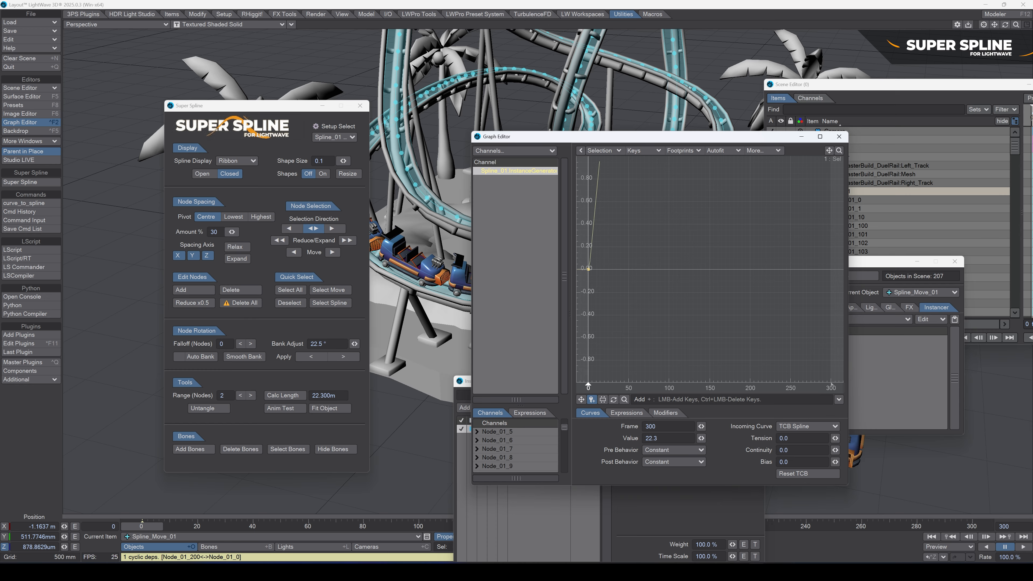
- Select both keys of the Offset envelope, set their tension to 1, and close the Graph Editor
left_click_drag(839, 151, 629, 182)
right_click_drag(629, 182, 841, 337)
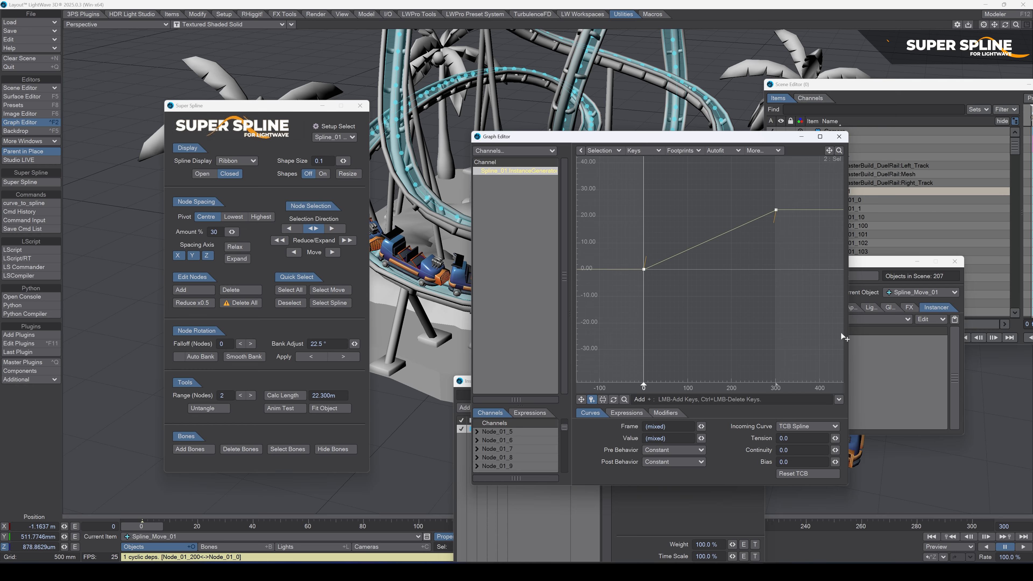
left_click(784, 438)
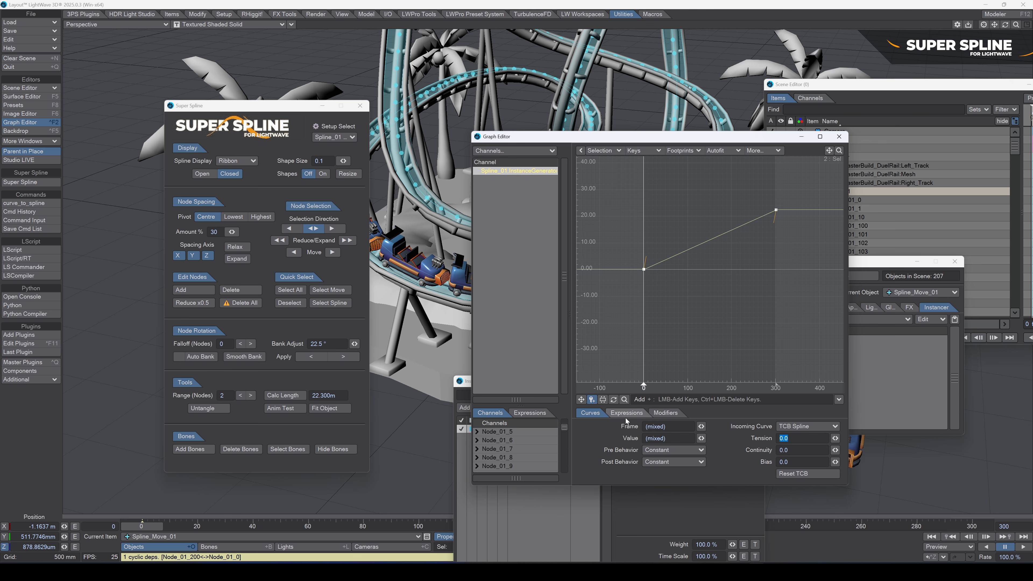
type("1")
key("Return")
left_click(838, 137)
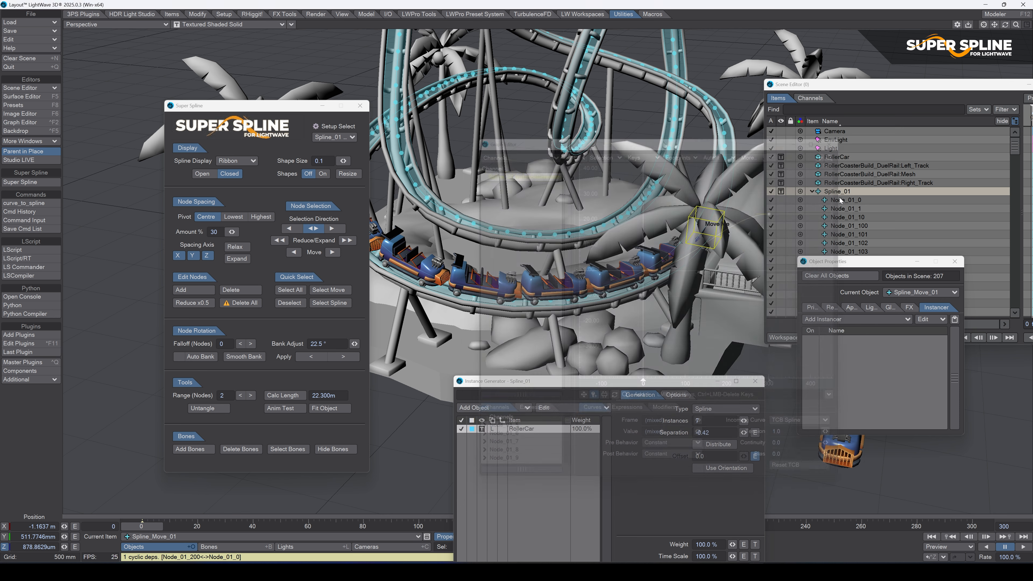
- Set the spline display to None and close the Scene Editor, Object Properties, Instance Generator and Super Spline windows
left_click(255, 160)
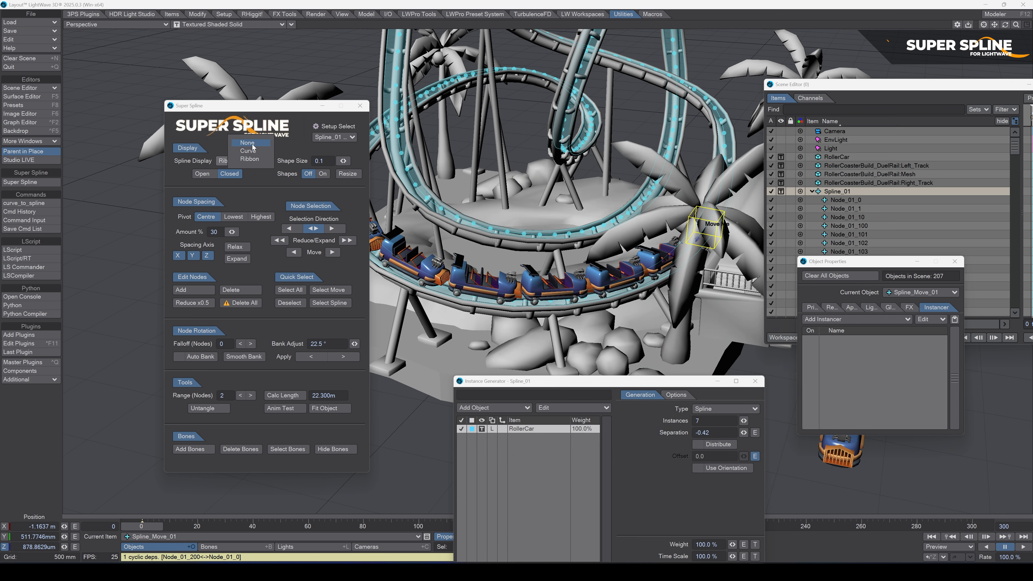
left_click(244, 147)
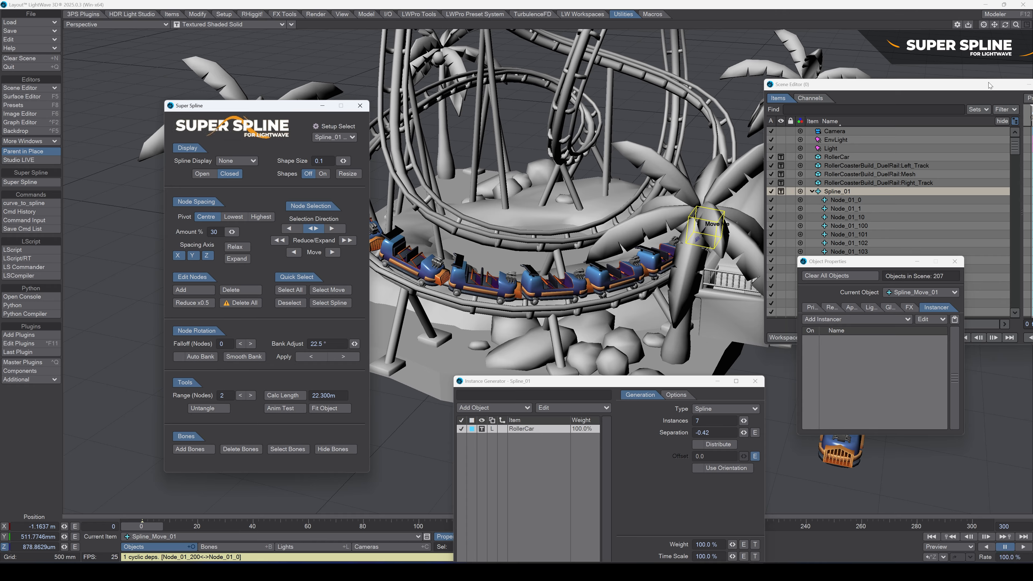
left_click_drag(989, 86, 822, 126)
left_click(900, 125)
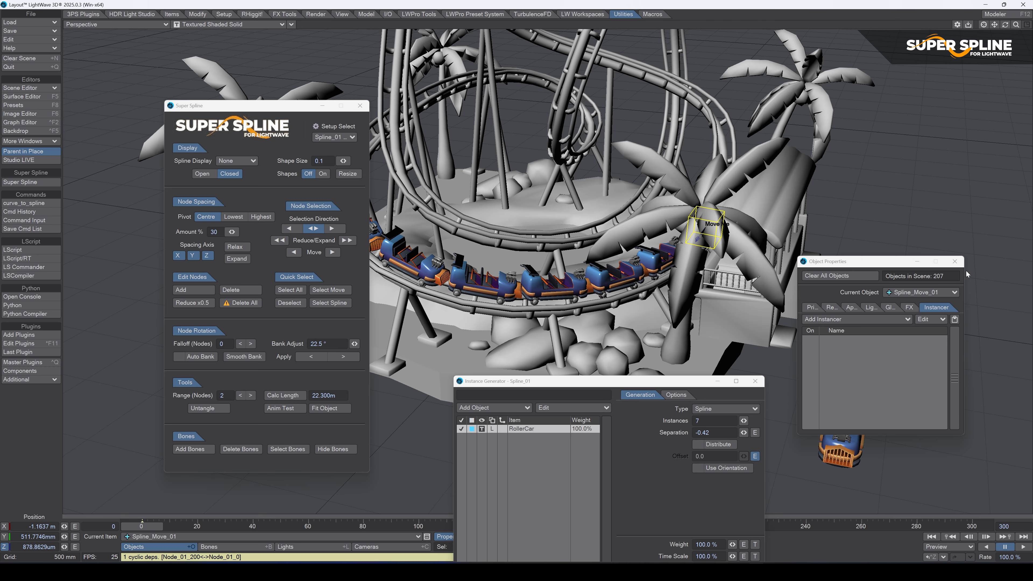
left_click(954, 261)
left_click(755, 381)
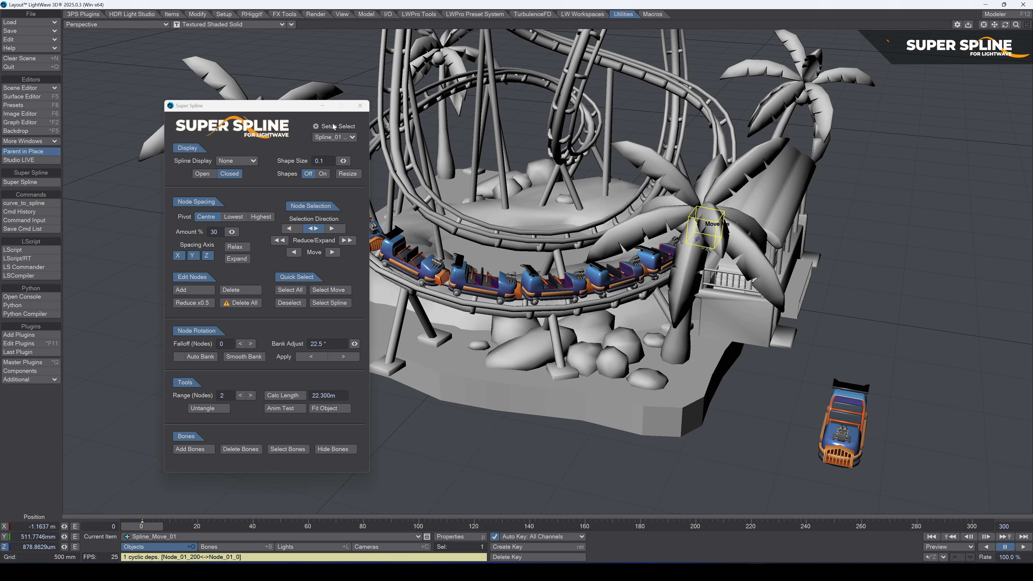
left_click(360, 106)
- Play the animation and examine the car train running along the track from different angles
left_click(1027, 547)
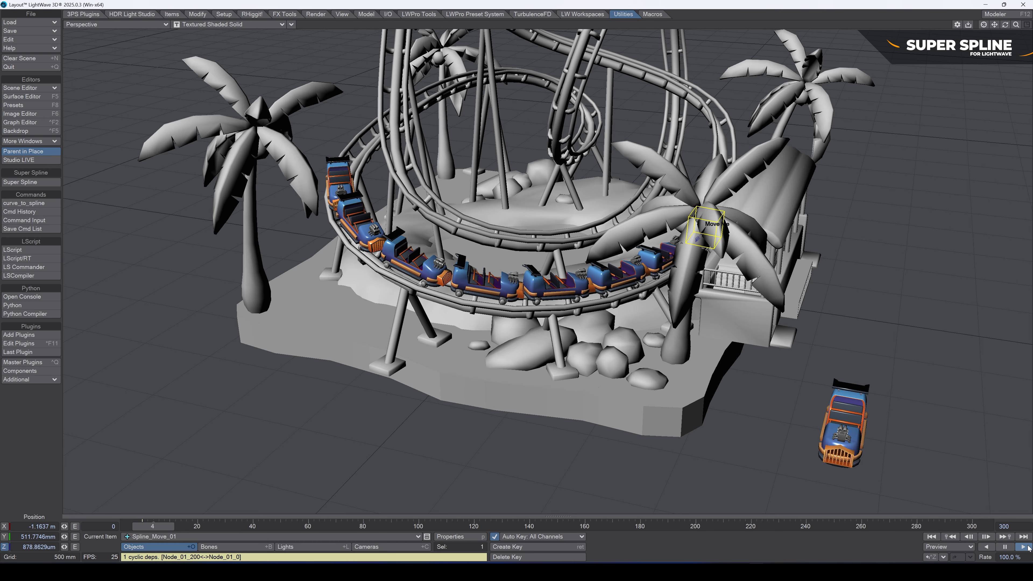
mouse_move(1015, 25)
left_mouse_down()
mouse_move(968, 25)
mouse_move(1015, 25)
left_mouse_up()
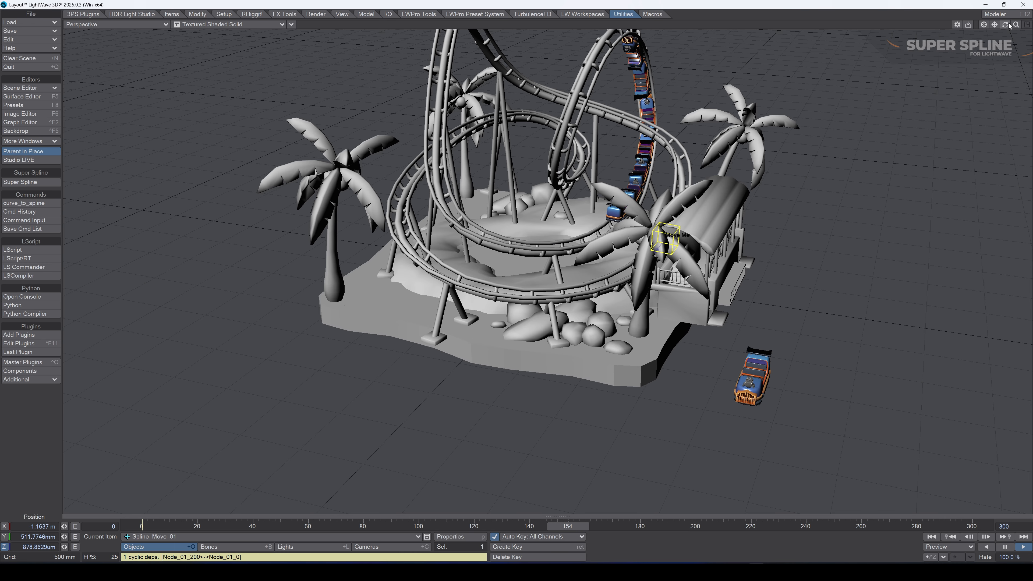
left_click_drag(1008, 25, 1007, 25)
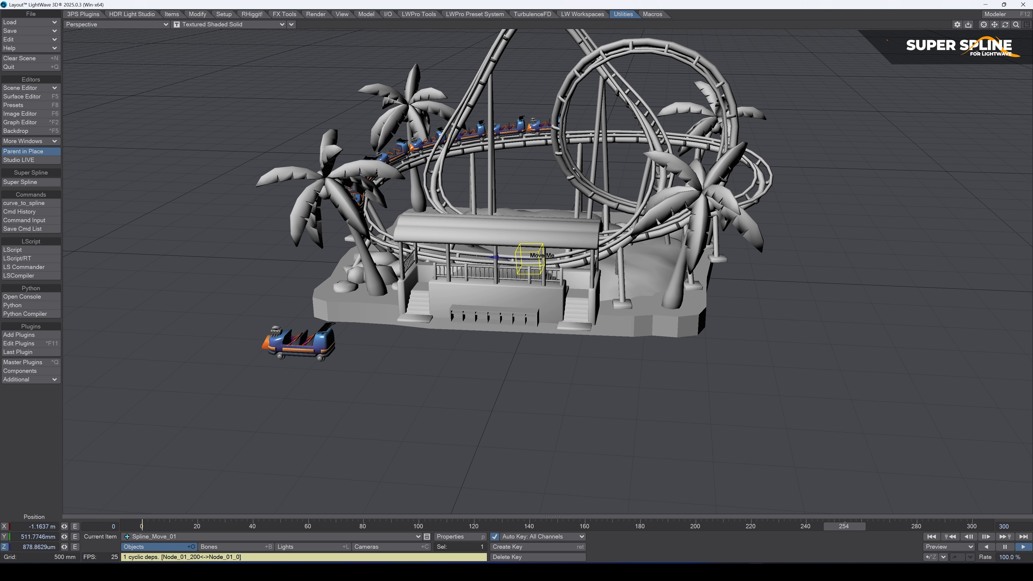